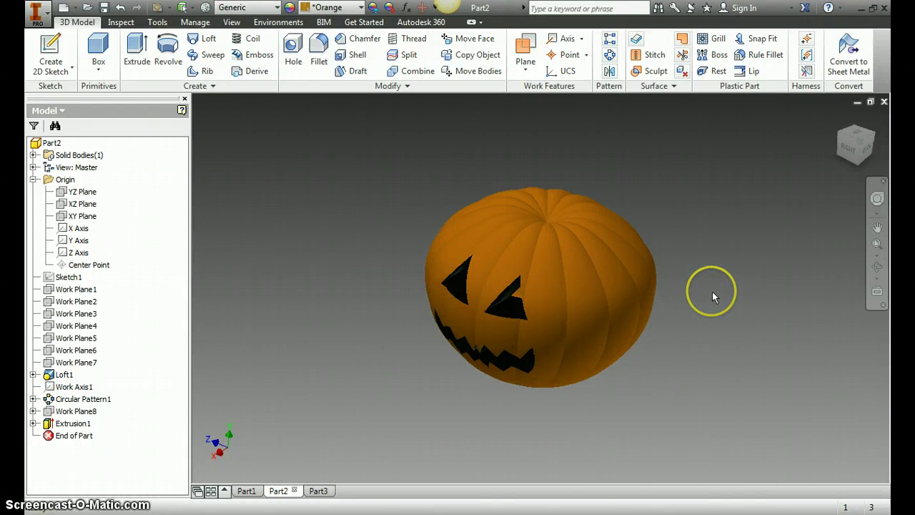
- Zoom in and out on the finished jack-o'-lantern pumpkin, then bring up the New document list
click(646, 369)
scroll(500, 311, up, 3)
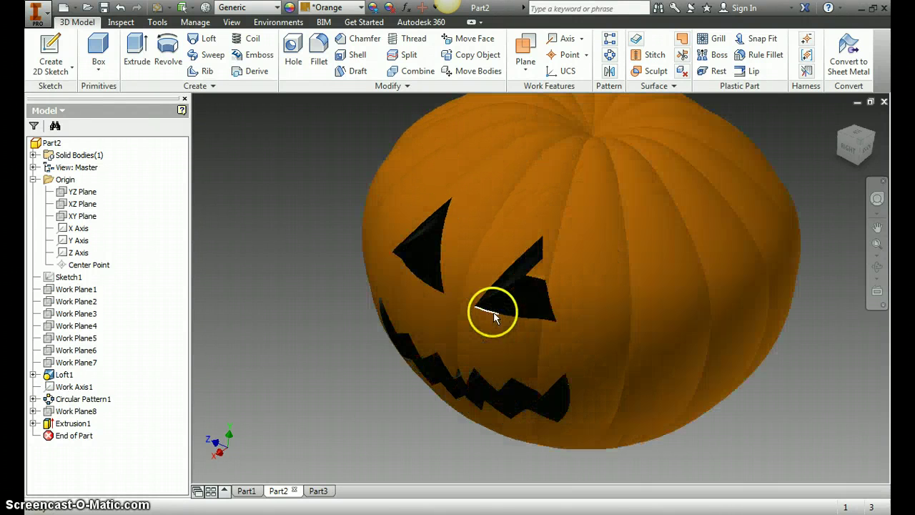
scroll(601, 359, down, 3)
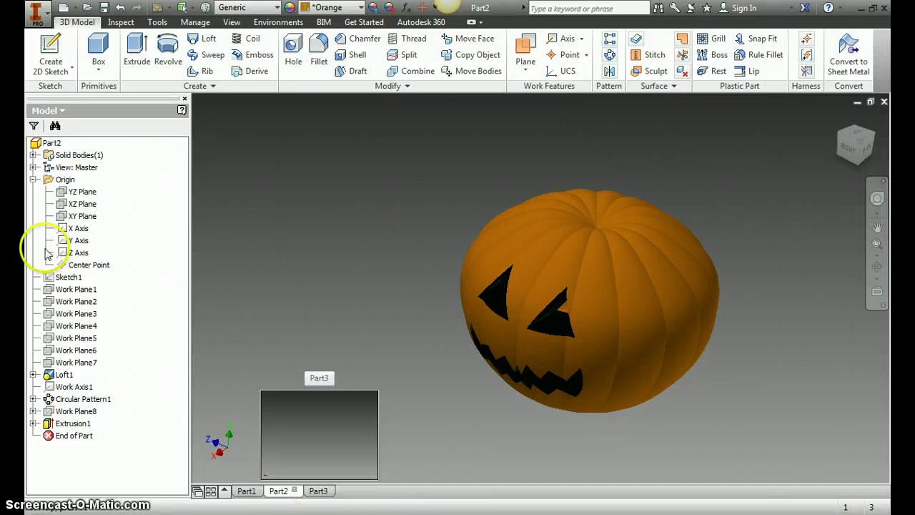
click(76, 9)
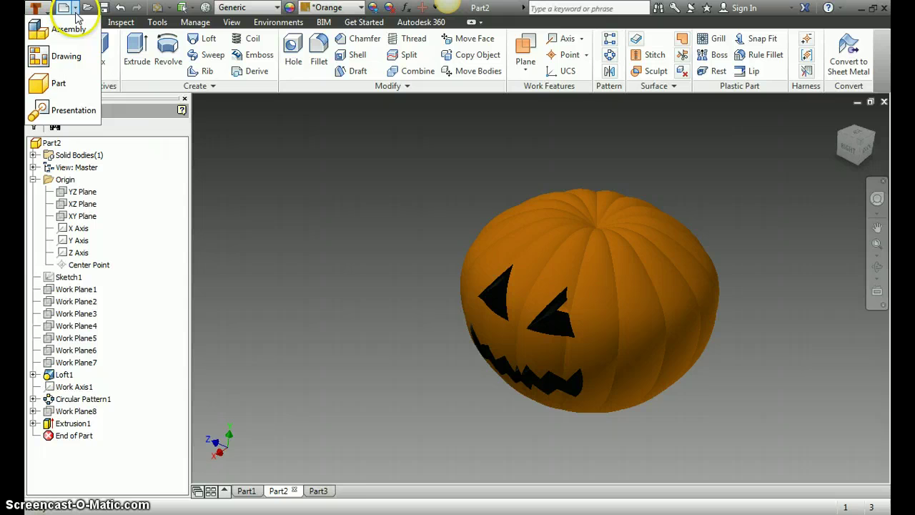
- Create a new part, Part4, and start Sketch1 on the front origin plane
click(77, 87)
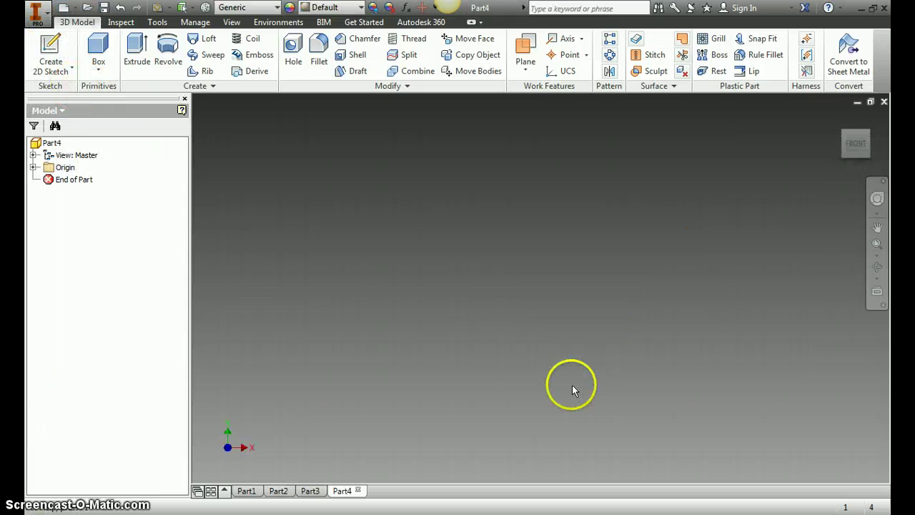
click(54, 47)
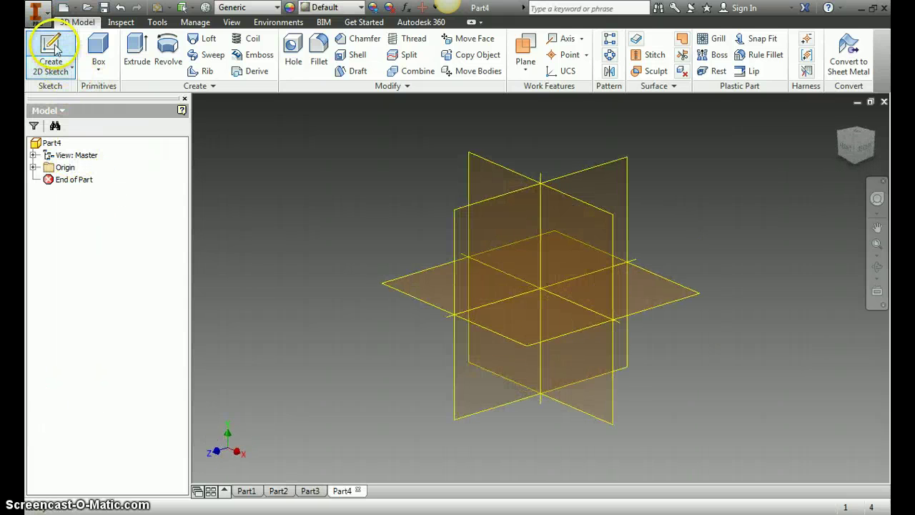
click(577, 229)
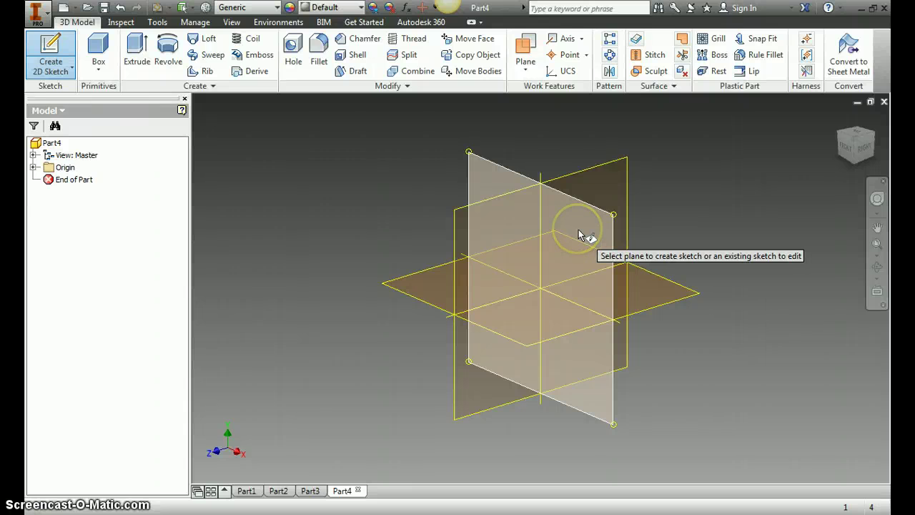
click(554, 244)
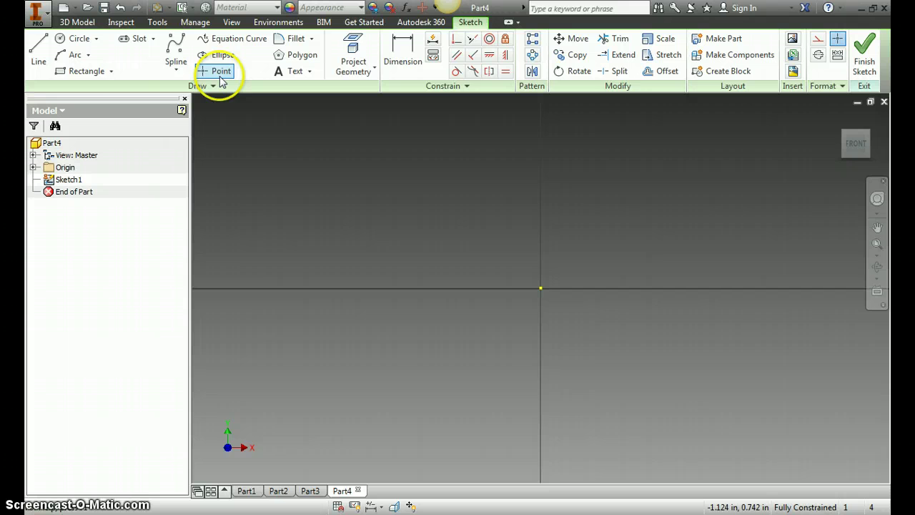
- Draw the first three-point arc from the sketch origin to a point on its left
click(77, 55)
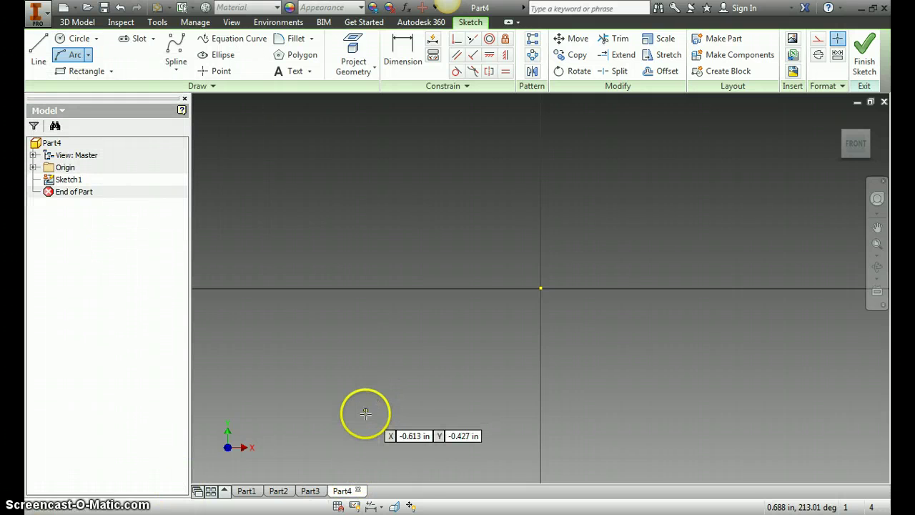
drag(386, 413, 394, 412)
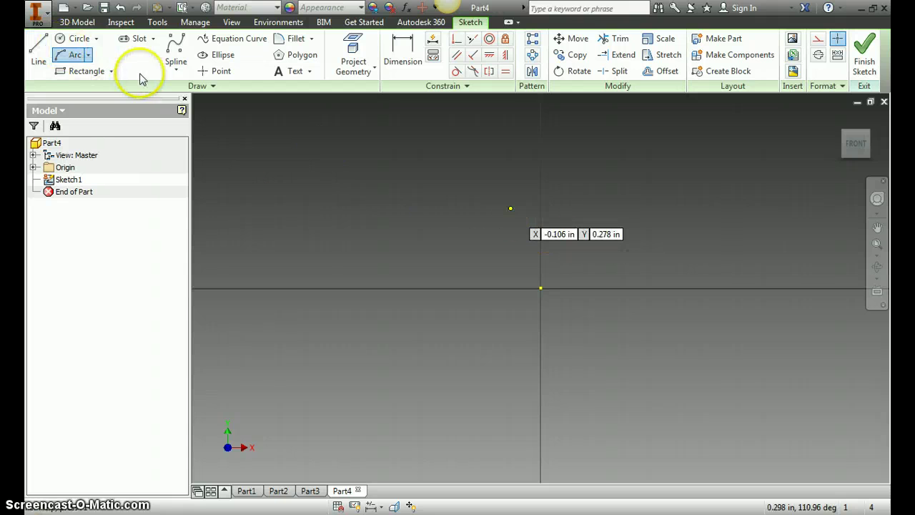
click(88, 55)
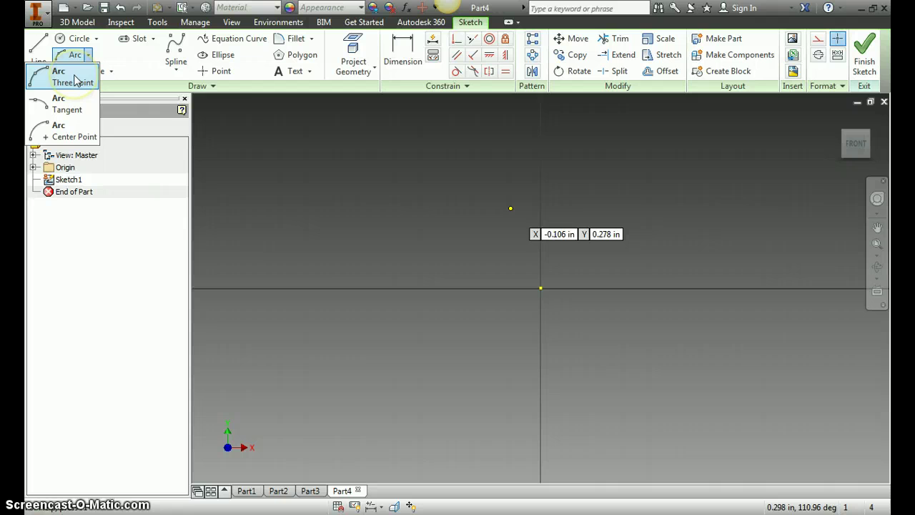
click(75, 80)
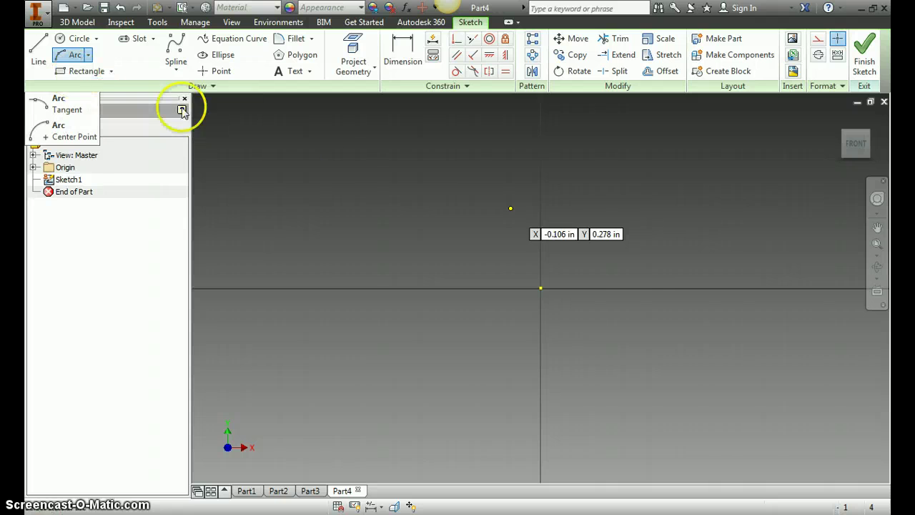
click(541, 287)
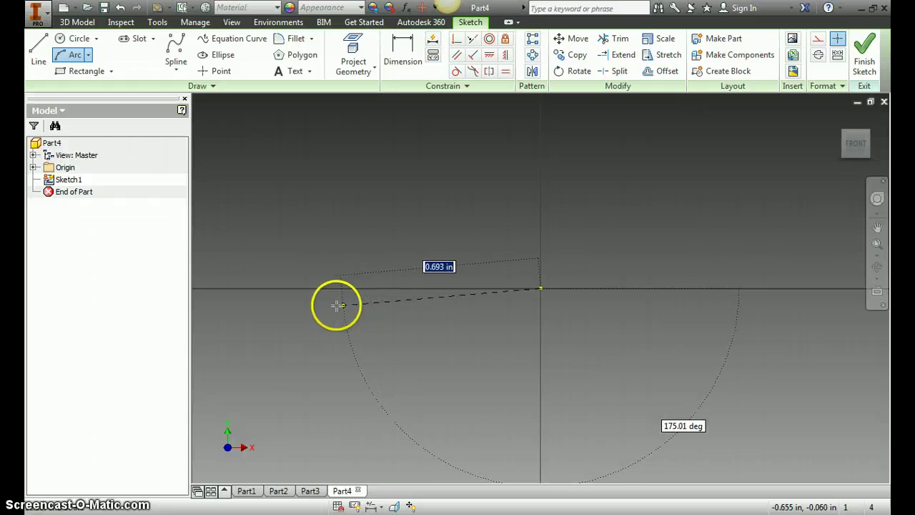
click(330, 304)
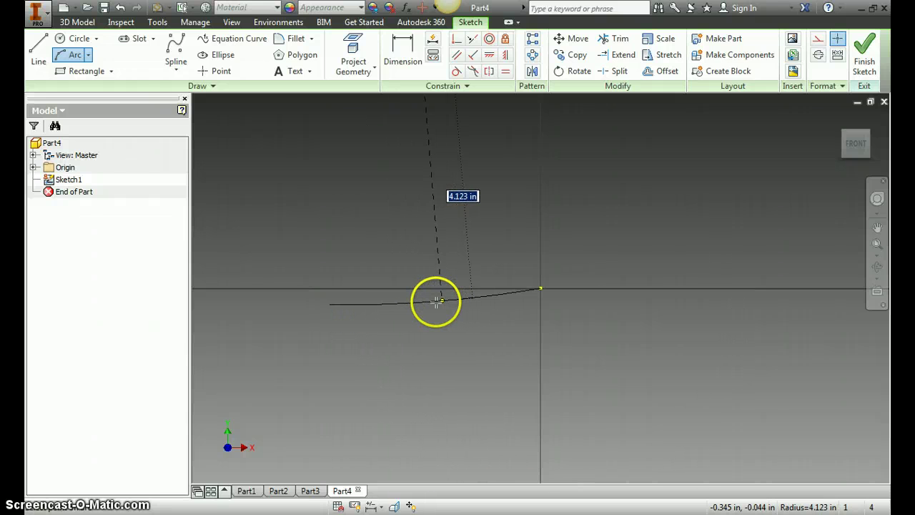
click(434, 301)
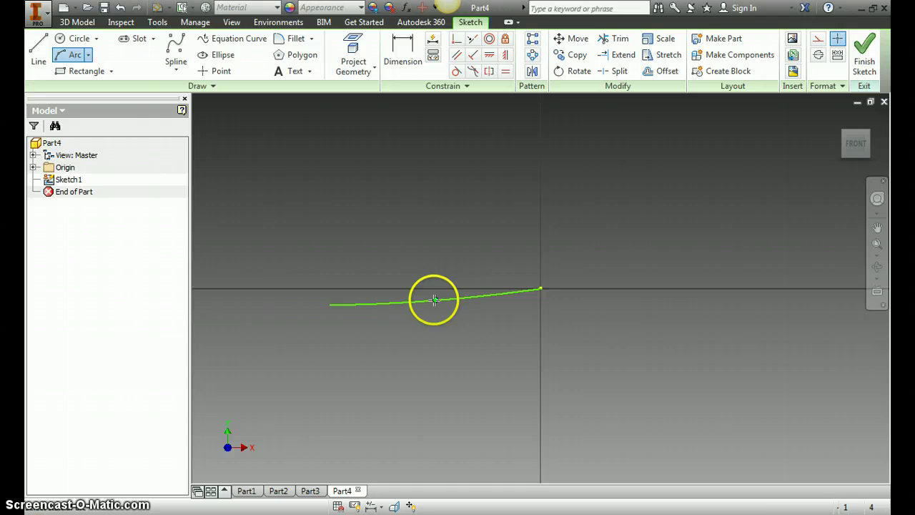
scroll(547, 373, up, 2)
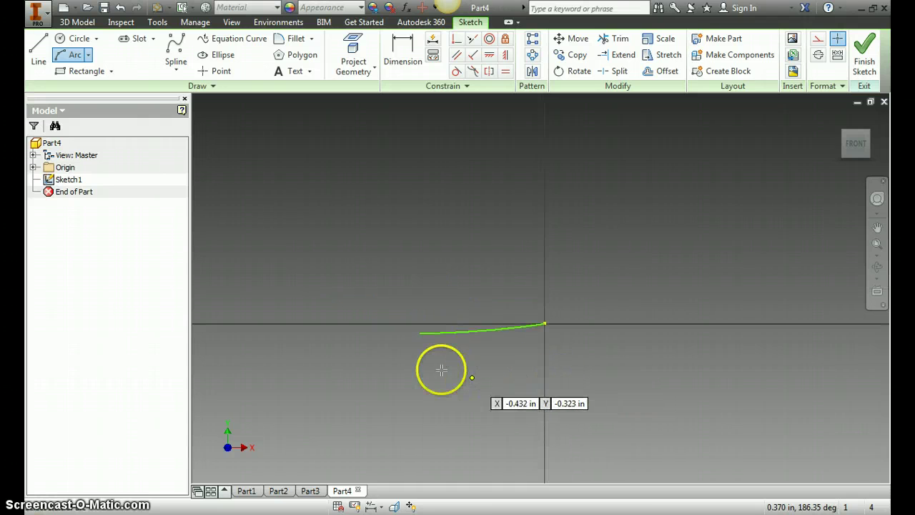
scroll(429, 366, up, 3)
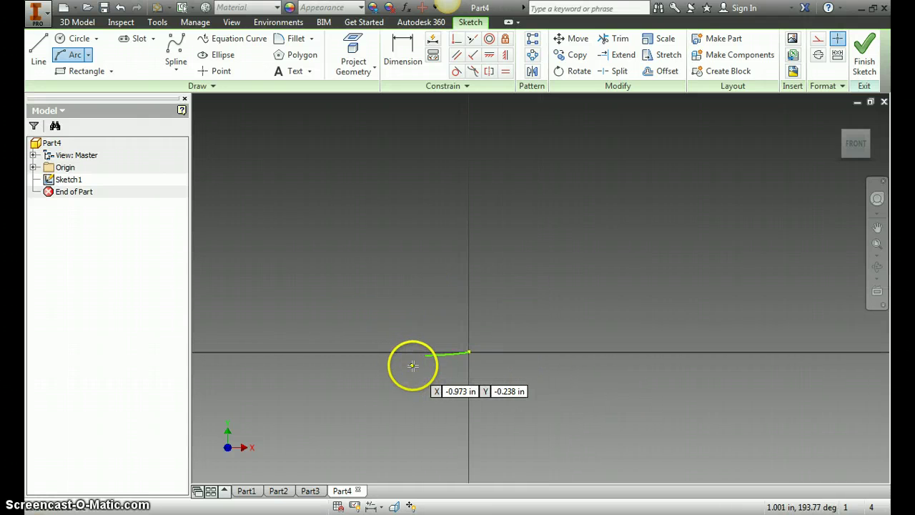
scroll(409, 357, down, 2)
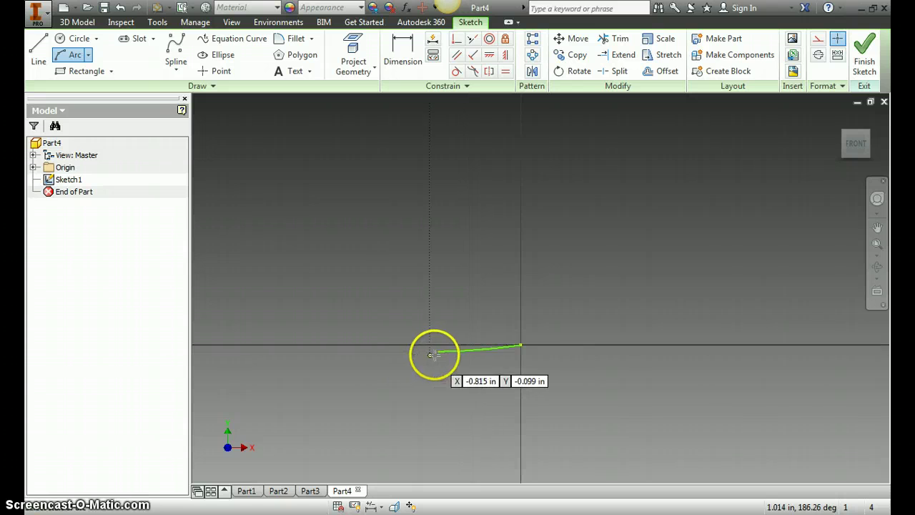
- Add two connected arcs continuing further left and curving up the left side
click(436, 352)
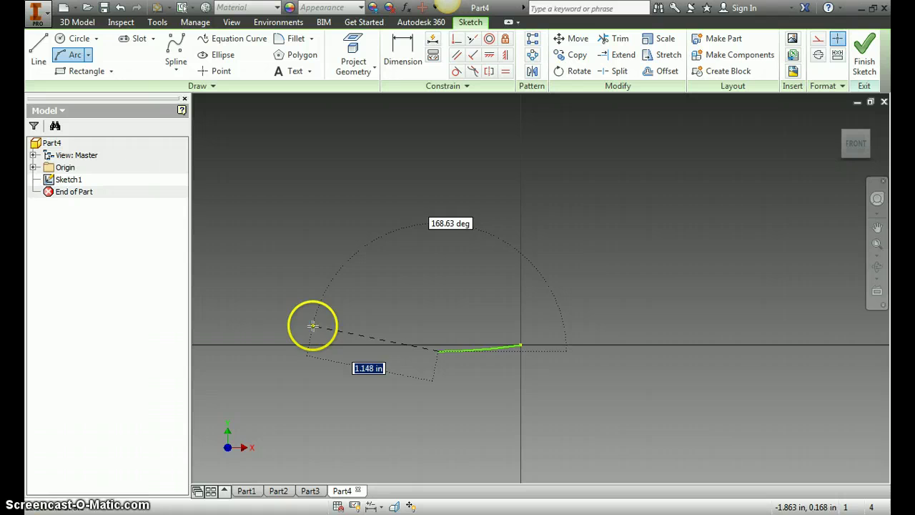
click(312, 326)
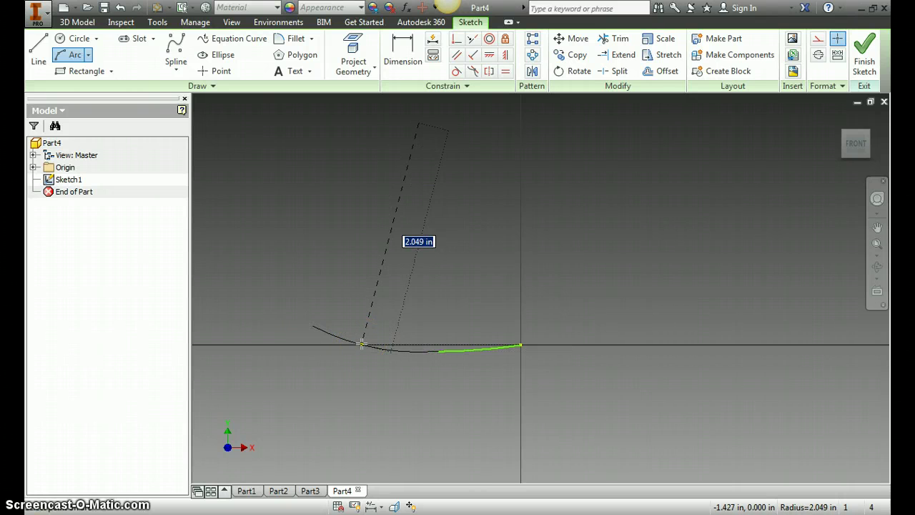
click(361, 344)
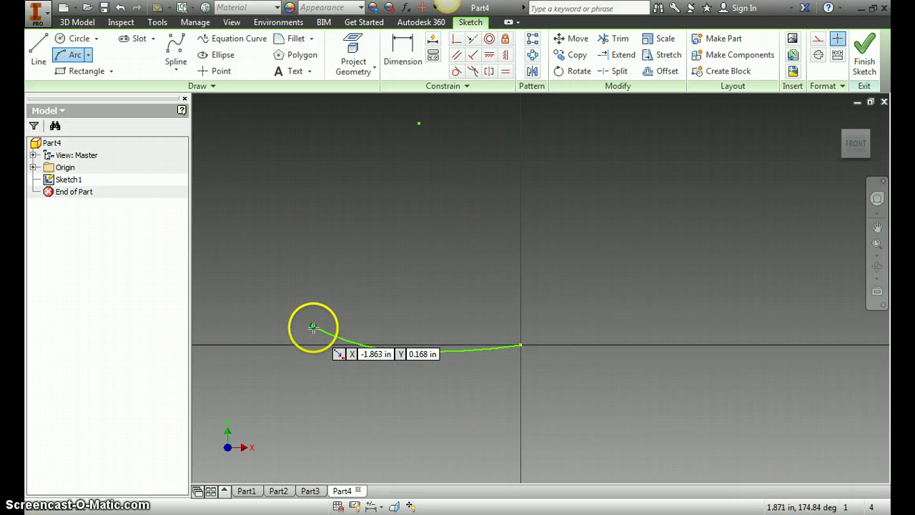
click(312, 326)
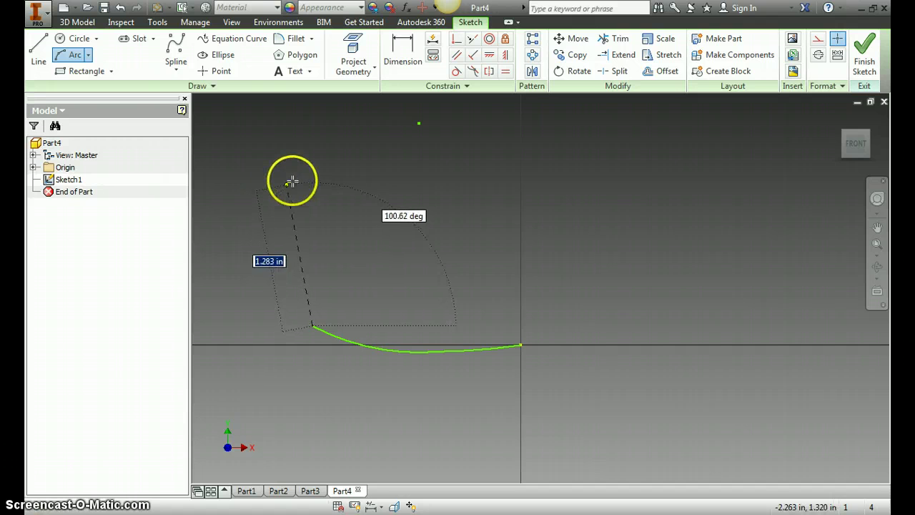
click(276, 183)
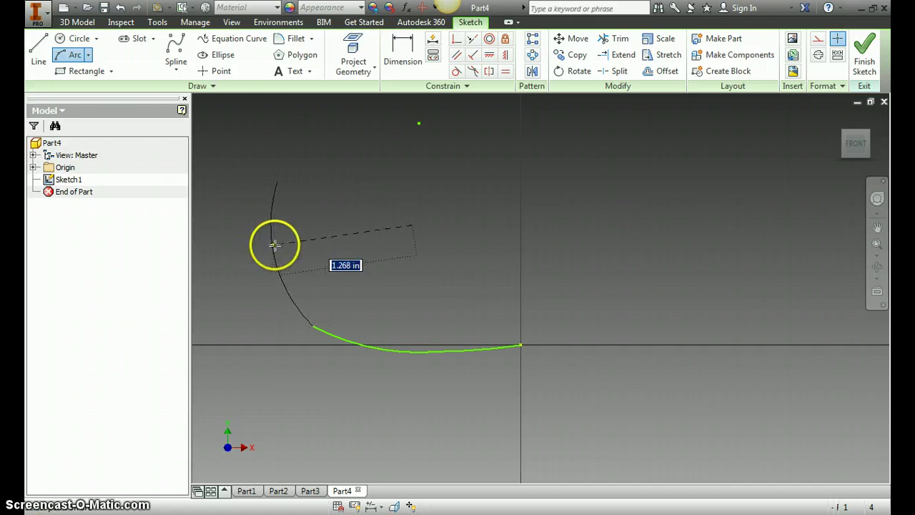
click(267, 245)
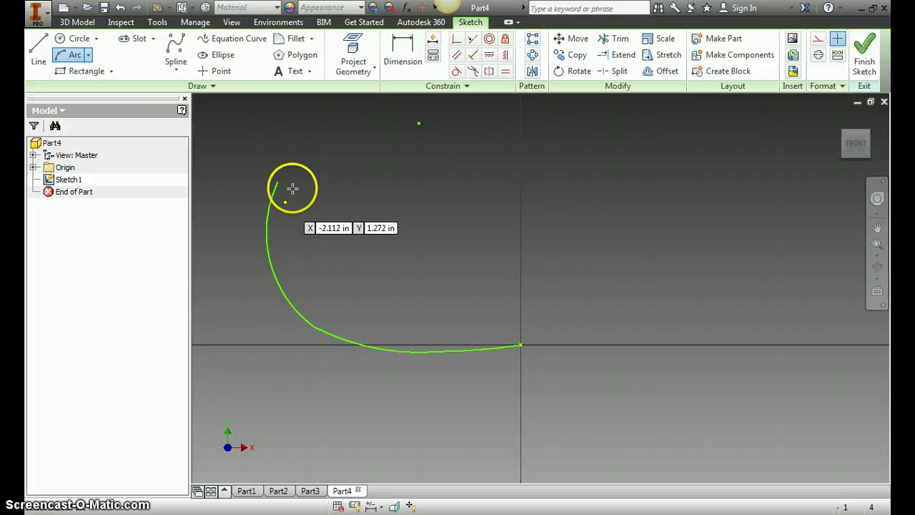
- Add the final connected arcs across the top, ending on the vertical axis
click(276, 182)
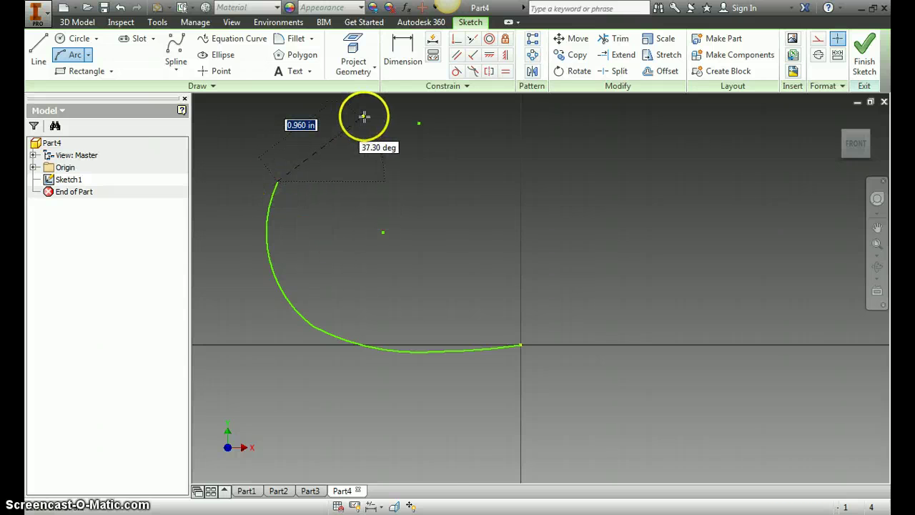
scroll(366, 171, up, 2)
scroll(363, 166, down, 2)
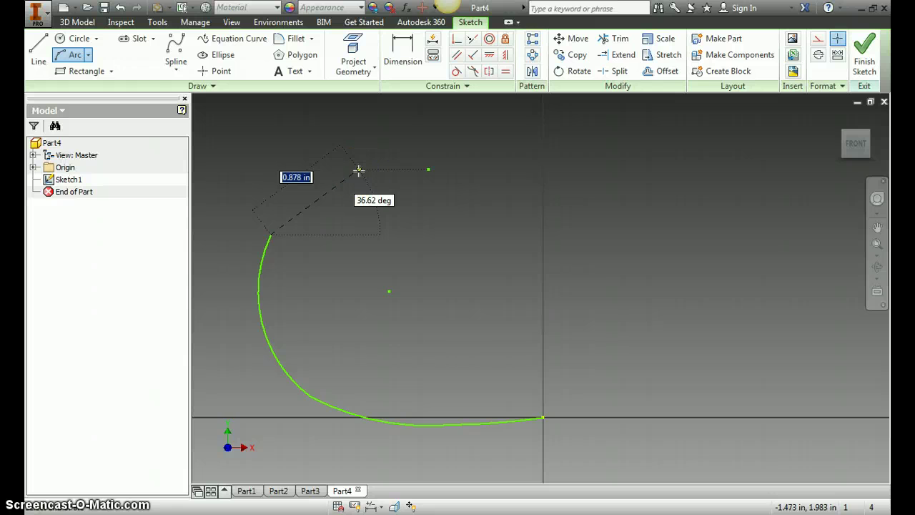
drag(371, 166, 373, 161)
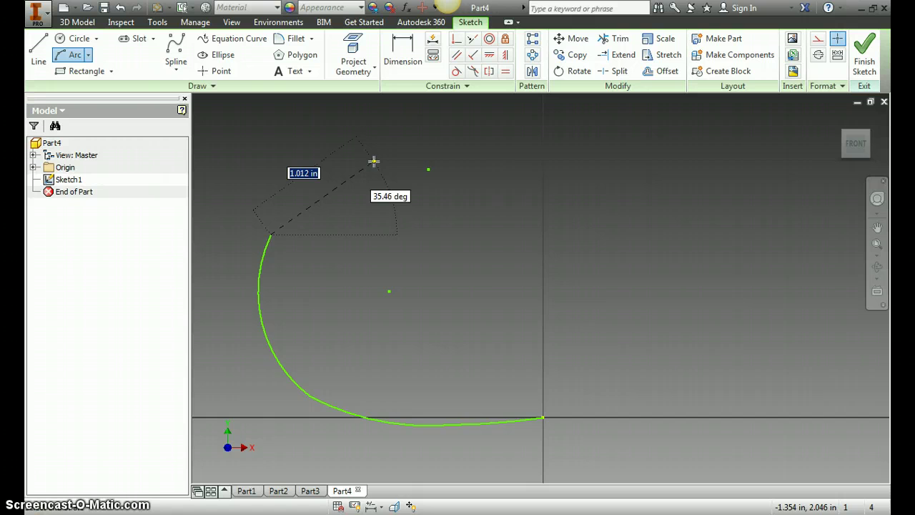
drag(371, 160, 542, 187)
click(310, 186)
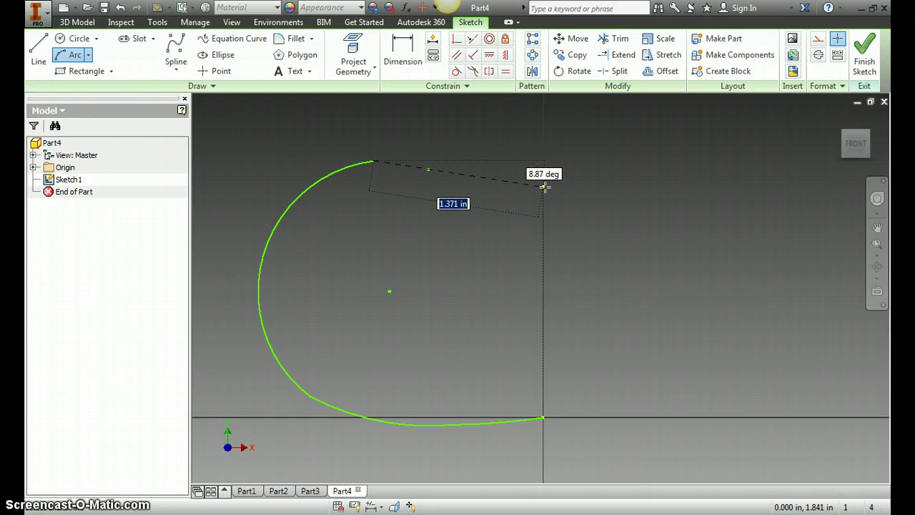
drag(544, 186, 476, 162)
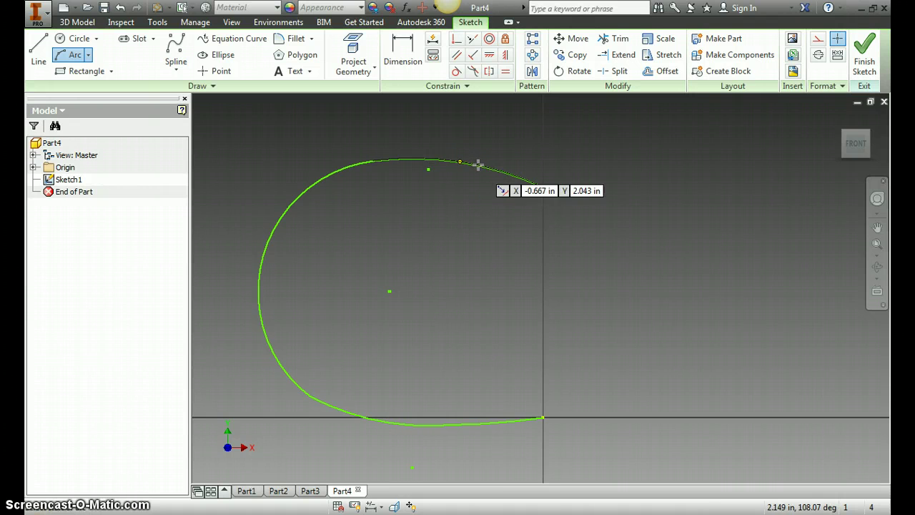
drag(465, 271, 502, 175)
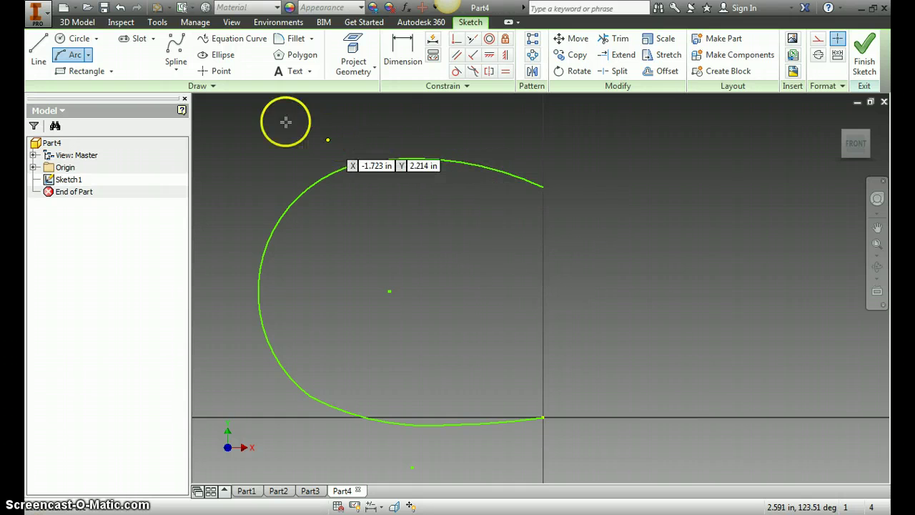
- Place spline points along the lower curve and left side, ending on the vertical axis
click(220, 72)
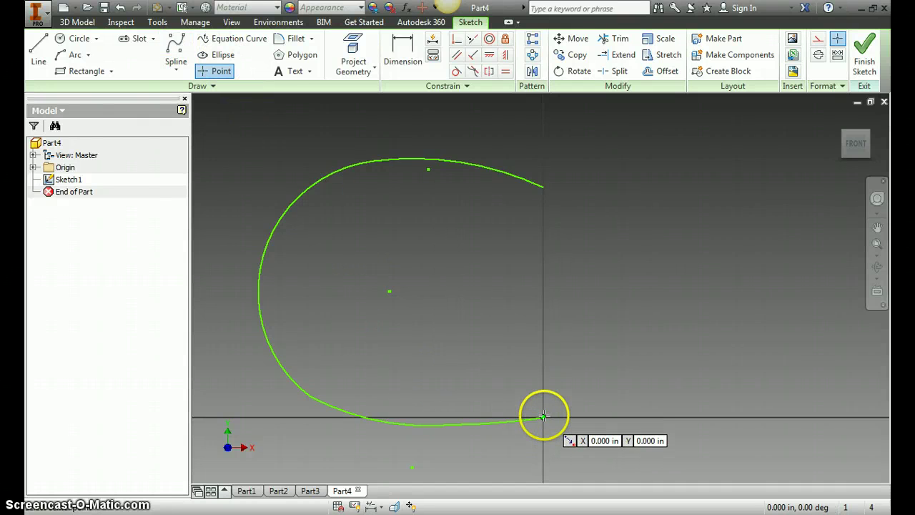
mouse_move(520, 418)
mouse_down()
mouse_move(386, 424)
mouse_move(308, 396)
mouse_move(286, 378)
mouse_move(253, 314)
mouse_move(264, 303)
mouse_move(255, 286)
mouse_move(264, 255)
mouse_up()
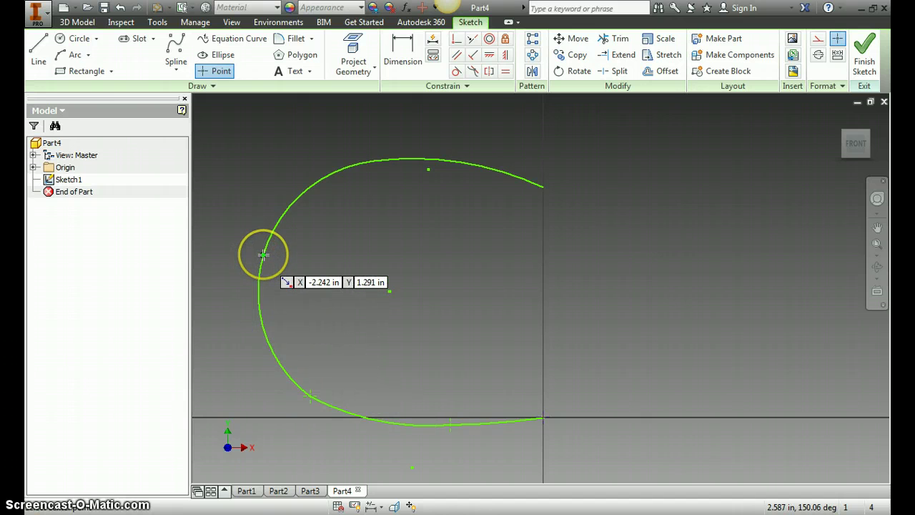
click(264, 255)
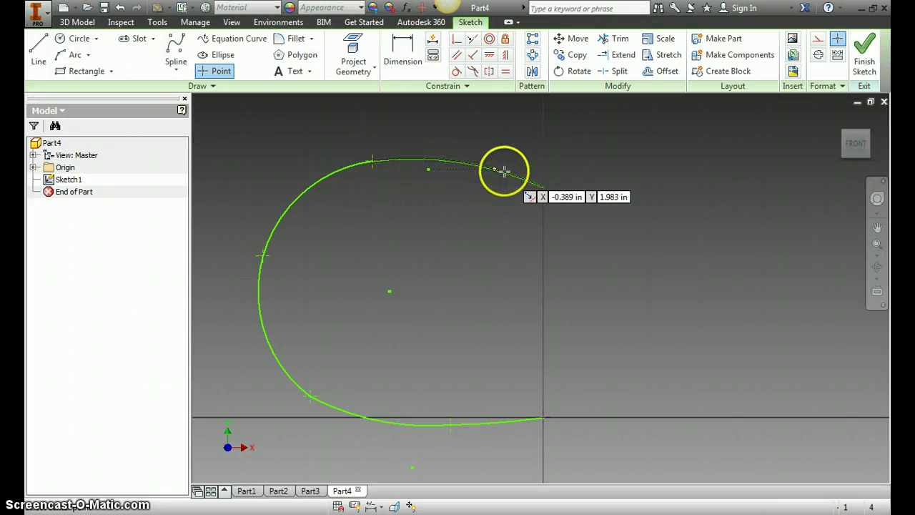
click(541, 186)
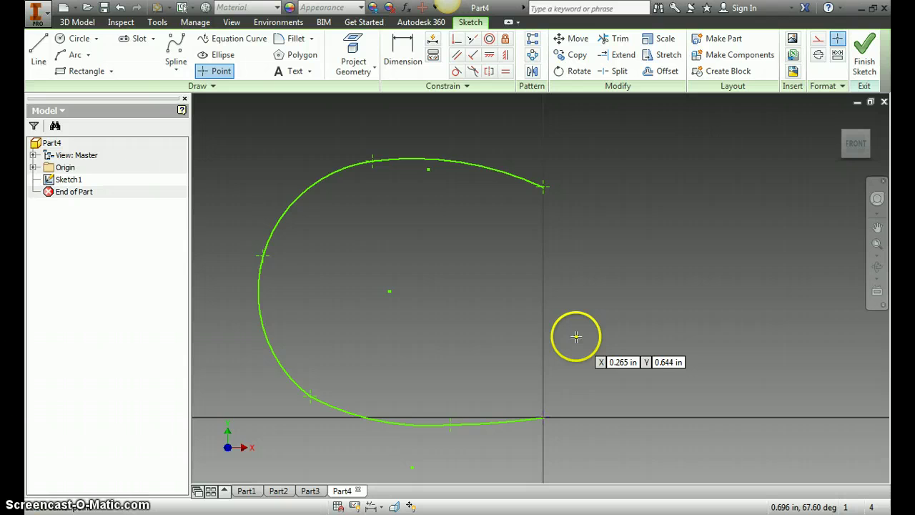
- Finish Sketch1 and orbit the view to see the curved profile in 3-D
click(867, 57)
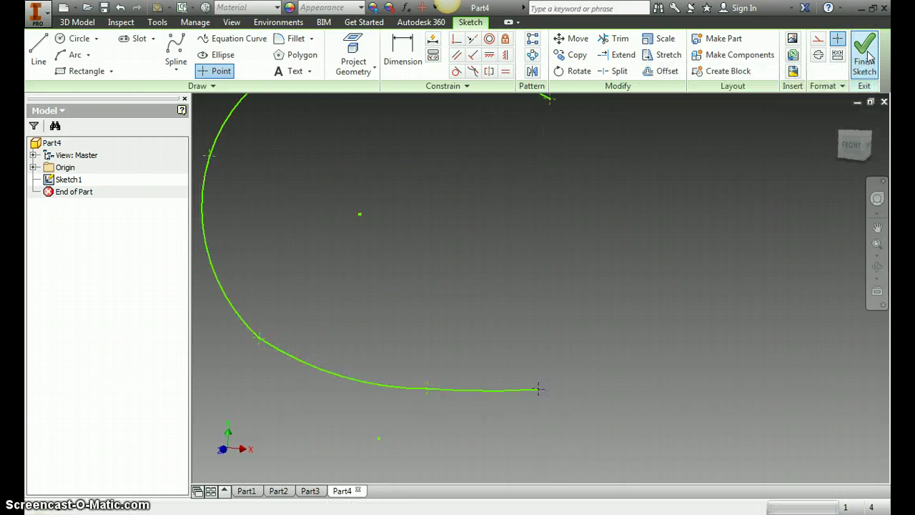
mouse_move(429, 358)
shift+middle_down()
mouse_move(429, 377)
mouse_move(431, 368)
shift+middle_up()
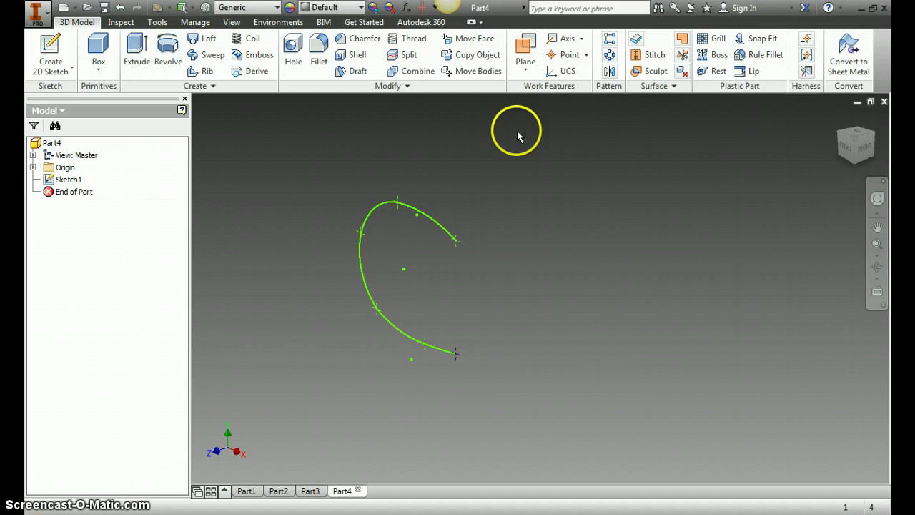
click(529, 47)
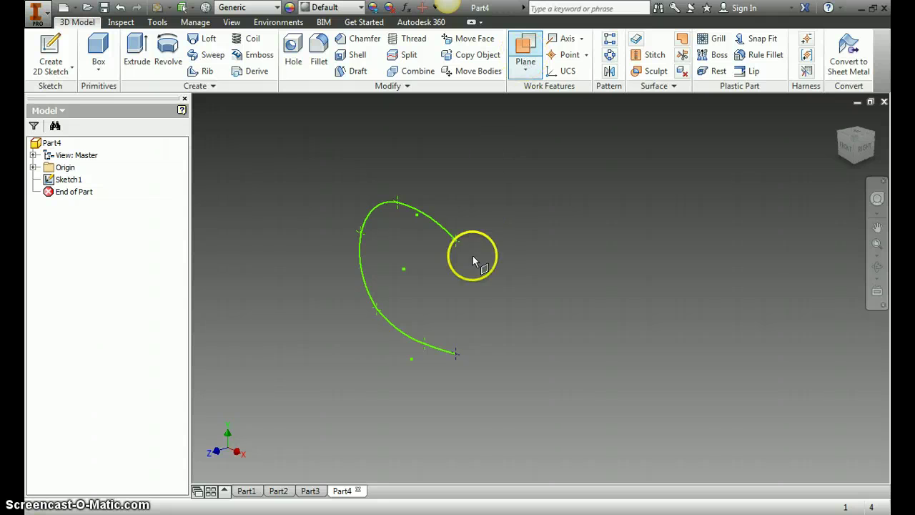
scroll(455, 355, up, 2)
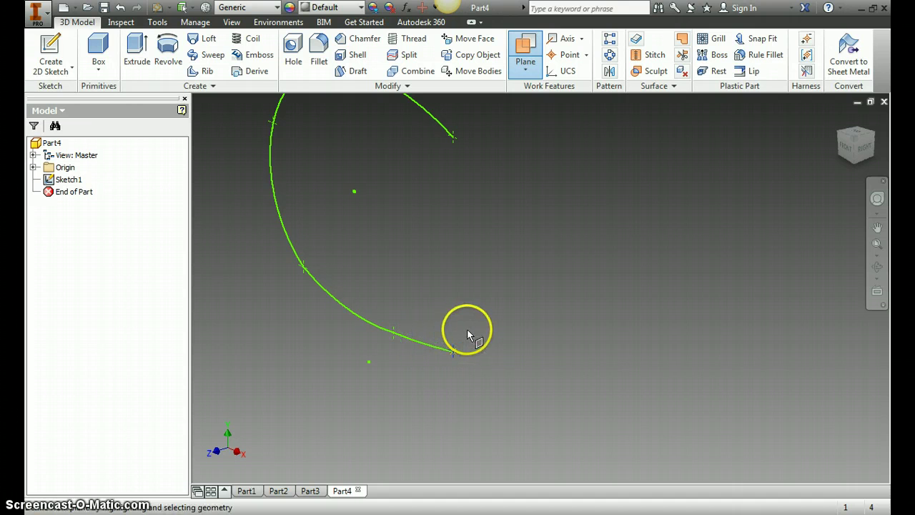
- Create the first three work planes along the curve, from its lower end upward
click(527, 47)
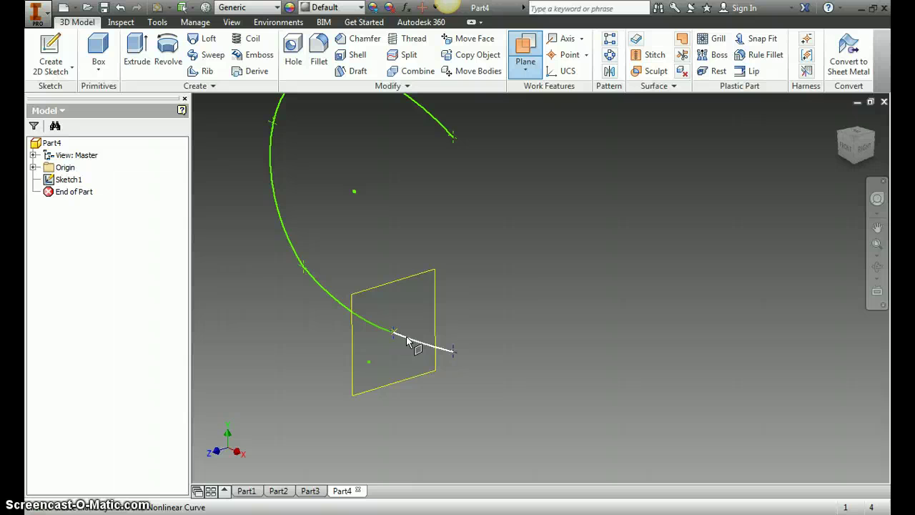
click(406, 342)
click(527, 48)
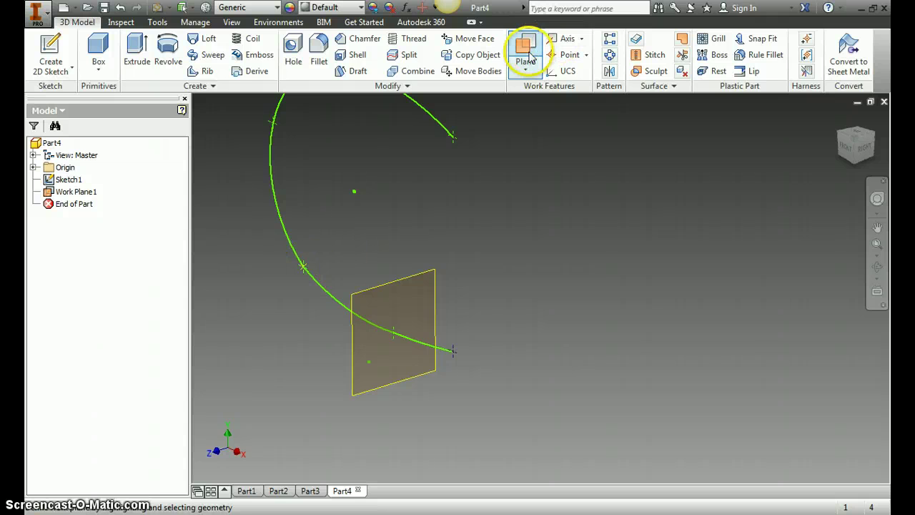
click(315, 282)
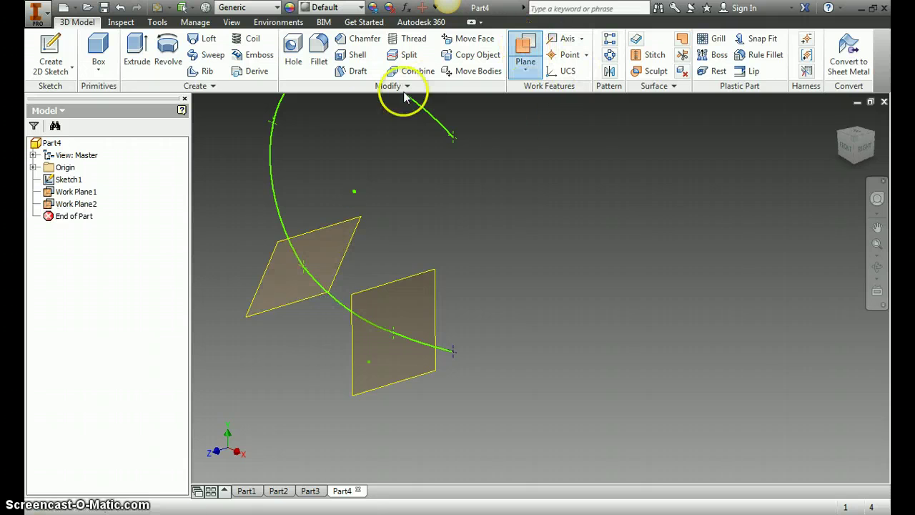
click(271, 147)
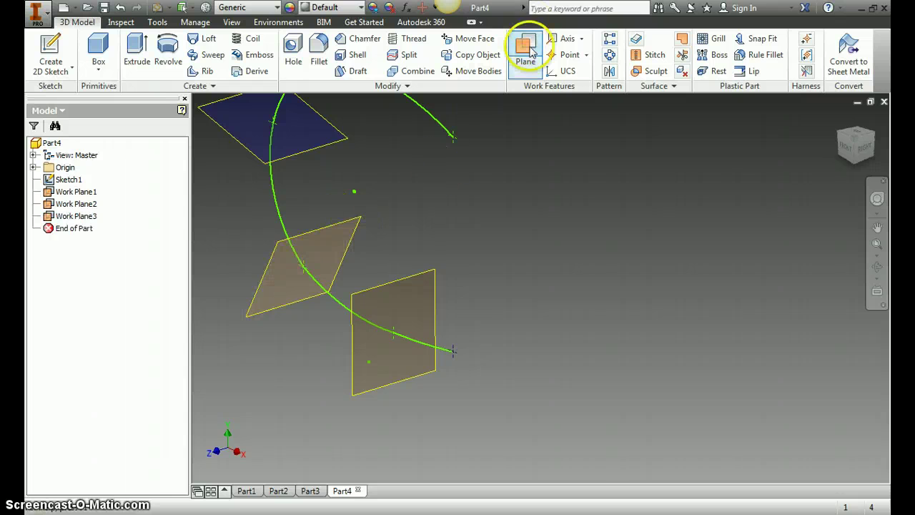
- Add work planes at the curve's top and upper end, bringing the total to five
key(])
middle_drag(439, 249, 439, 268)
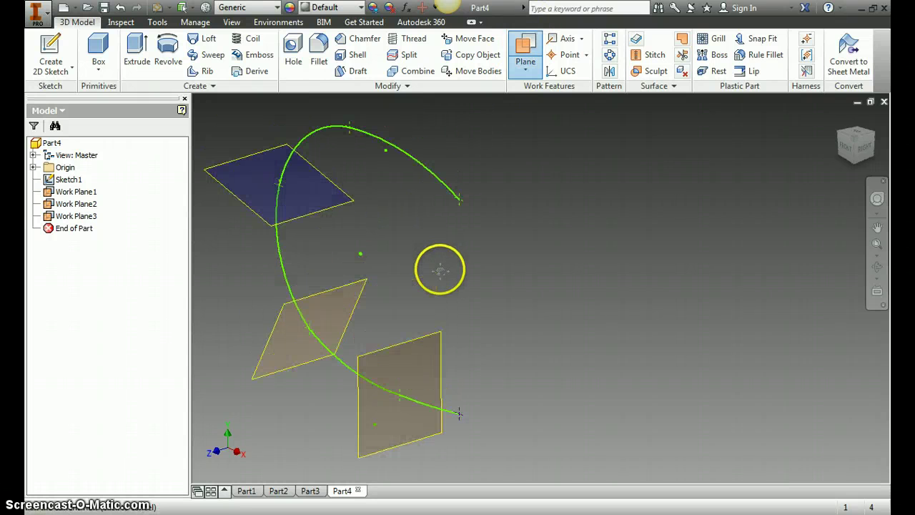
click(342, 132)
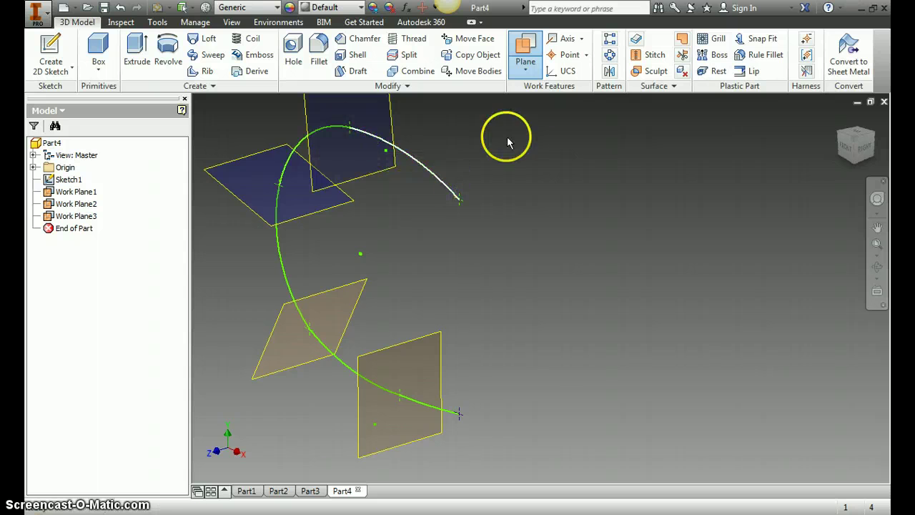
click(523, 44)
click(526, 44)
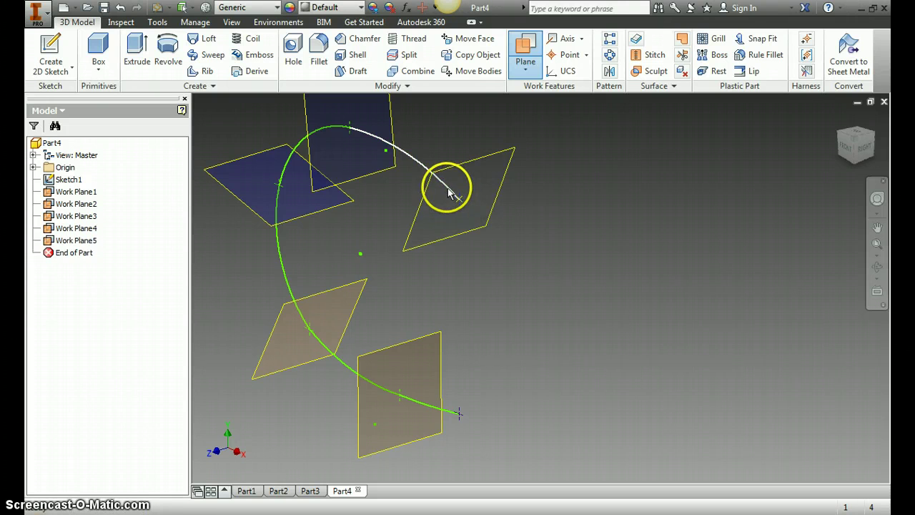
click(524, 44)
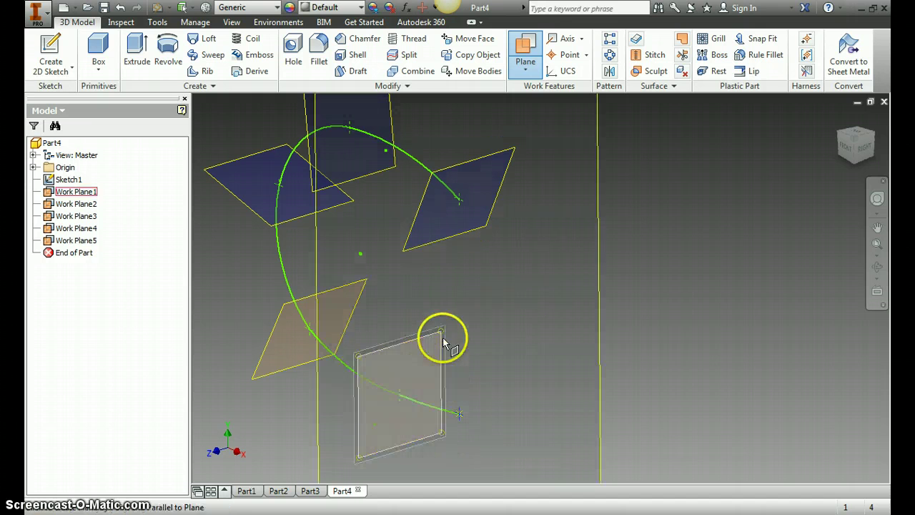
click(522, 71)
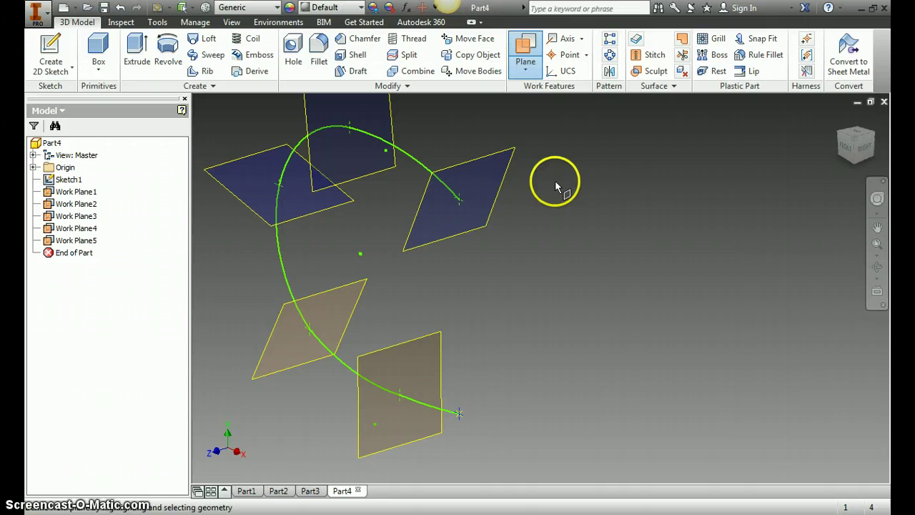
key(Escape)
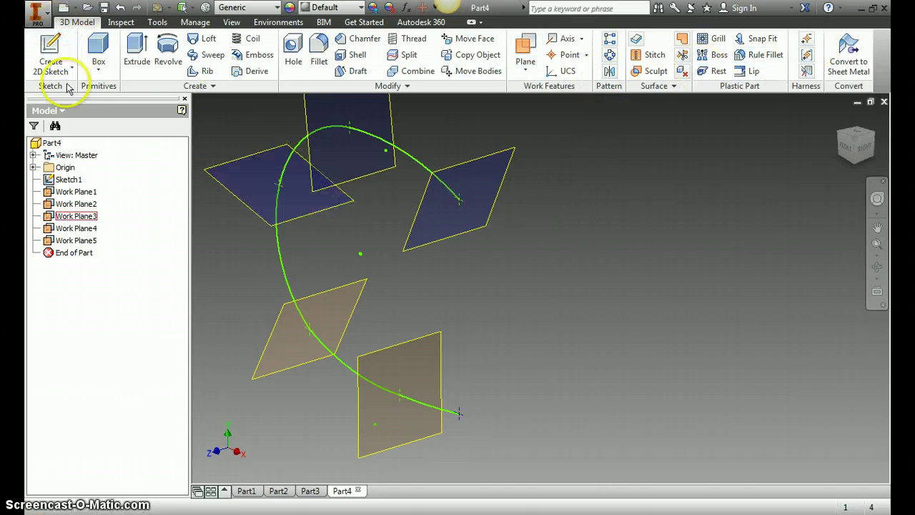
- Start Sketch2 on the YZ Plane from the browser's Origin folder and orbit the view
click(51, 49)
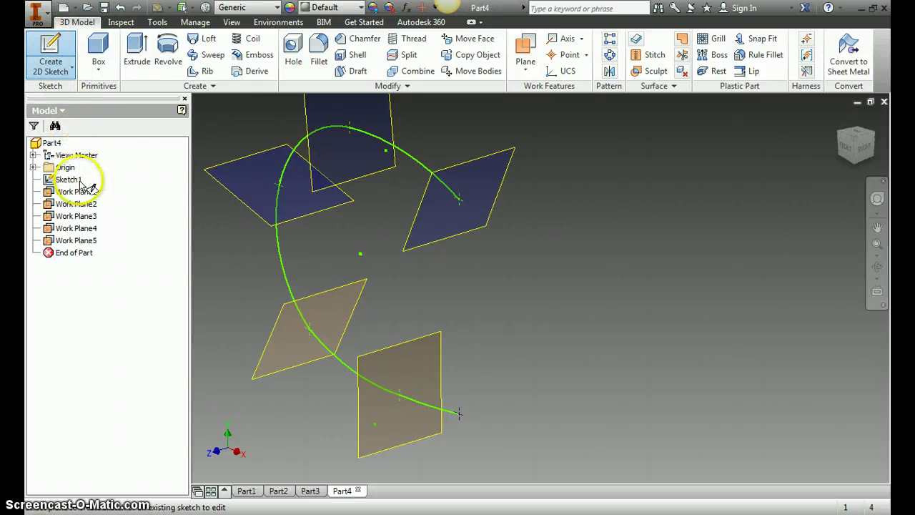
click(32, 166)
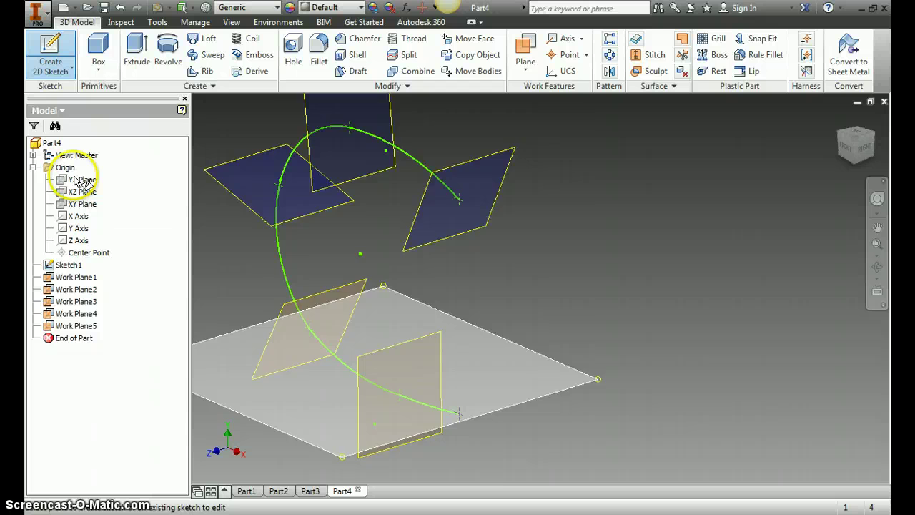
click(81, 181)
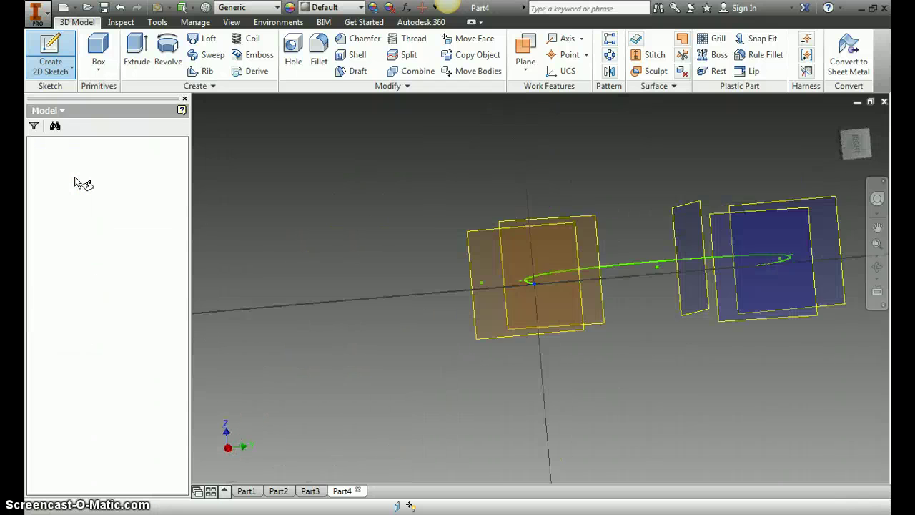
key(F4)
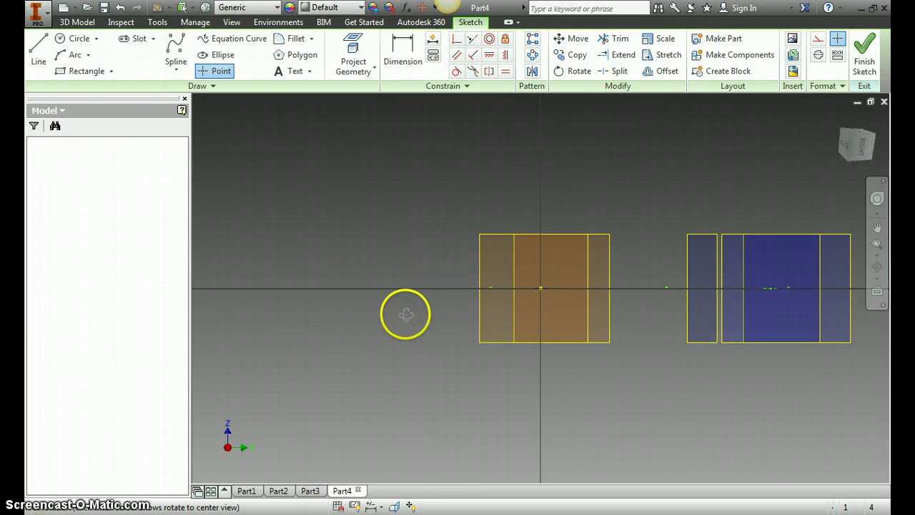
mouse_move(403, 335)
mouse_down()
mouse_move(443, 333)
mouse_move(448, 321)
mouse_up()
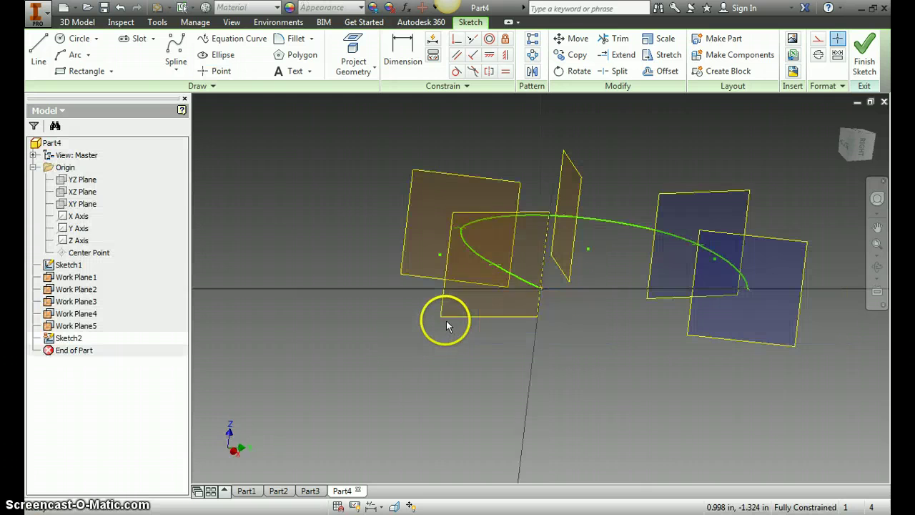
key(F4)
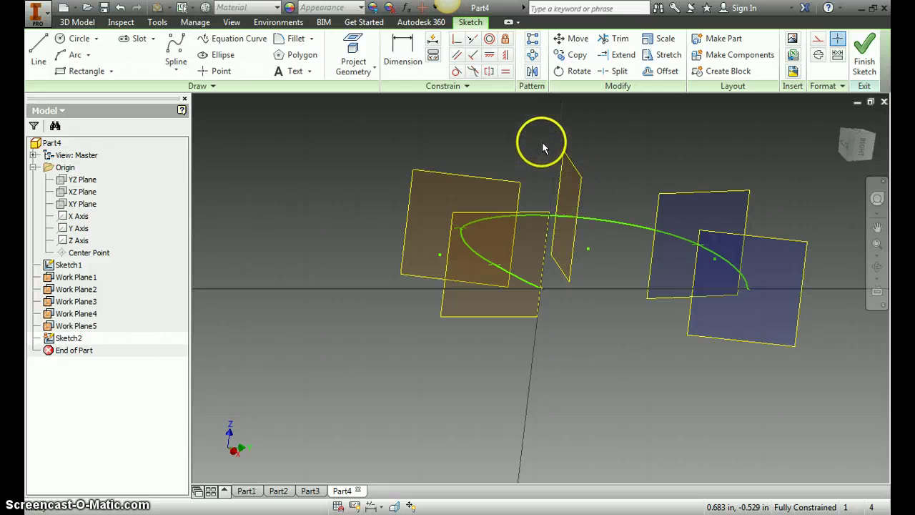
key(F4)
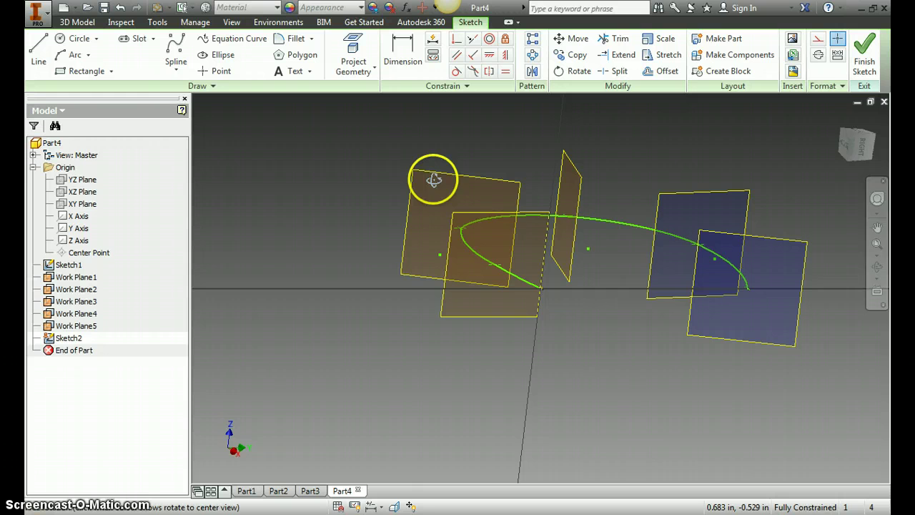
- Return to the Home view, zoom in, and pick the arc's endpoint on the vertical axis
click(839, 120)
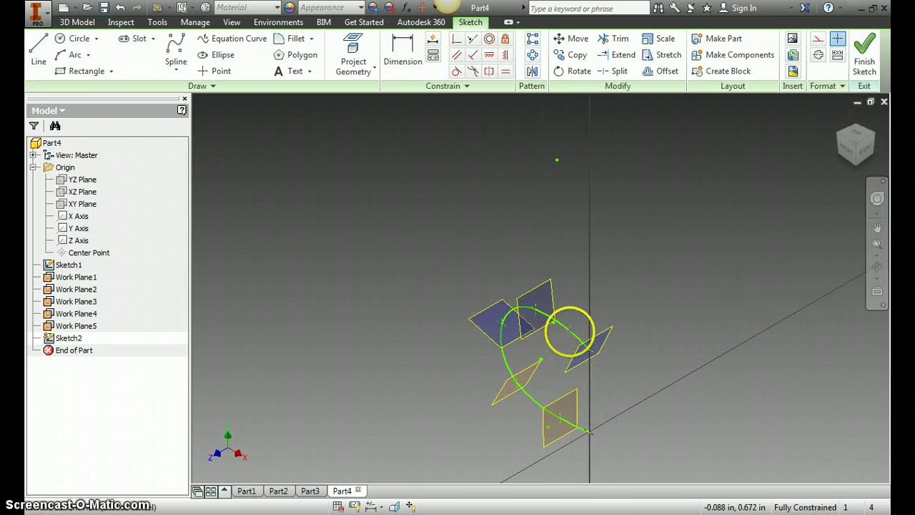
scroll(568, 325, up, 4)
scroll(564, 343, up, 3)
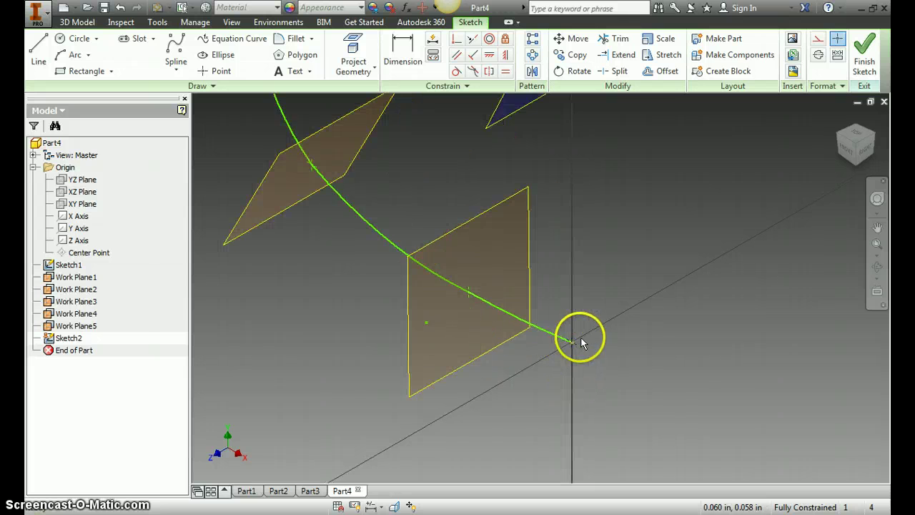
scroll(572, 346, up, 2)
scroll(574, 347, down, 2)
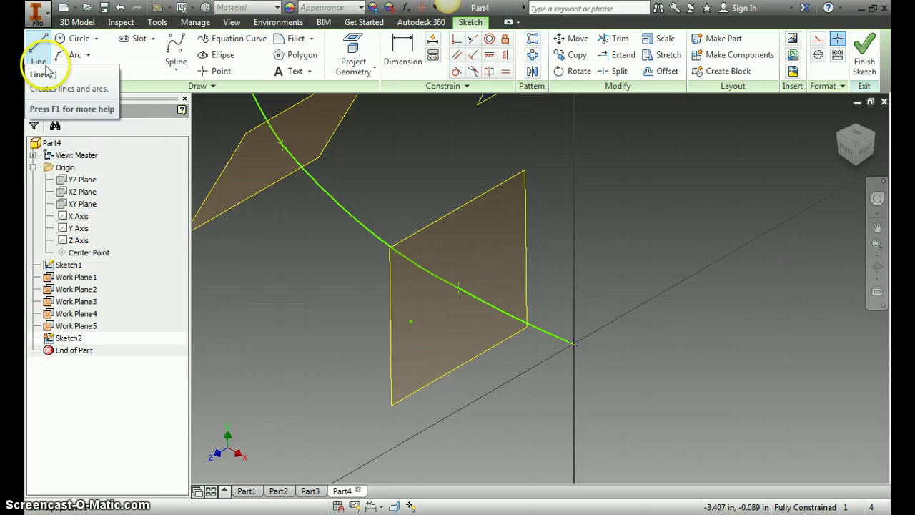
click(576, 344)
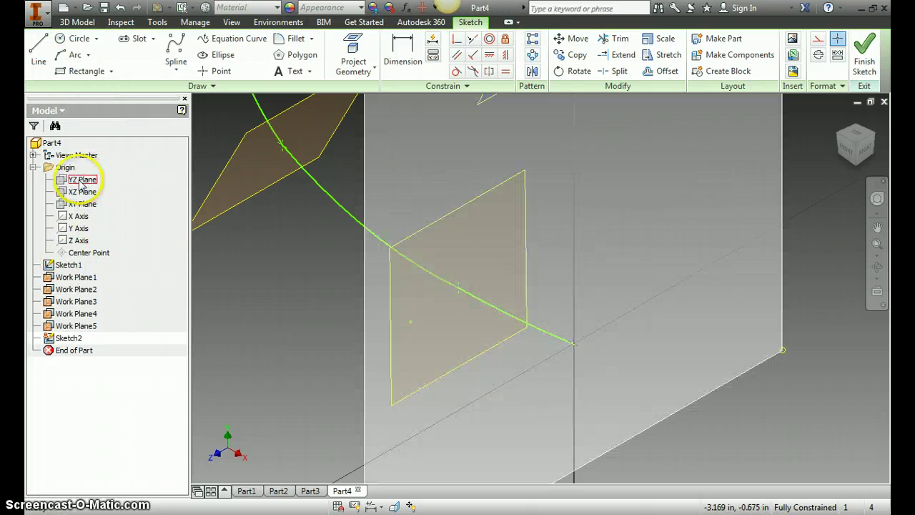
click(567, 351)
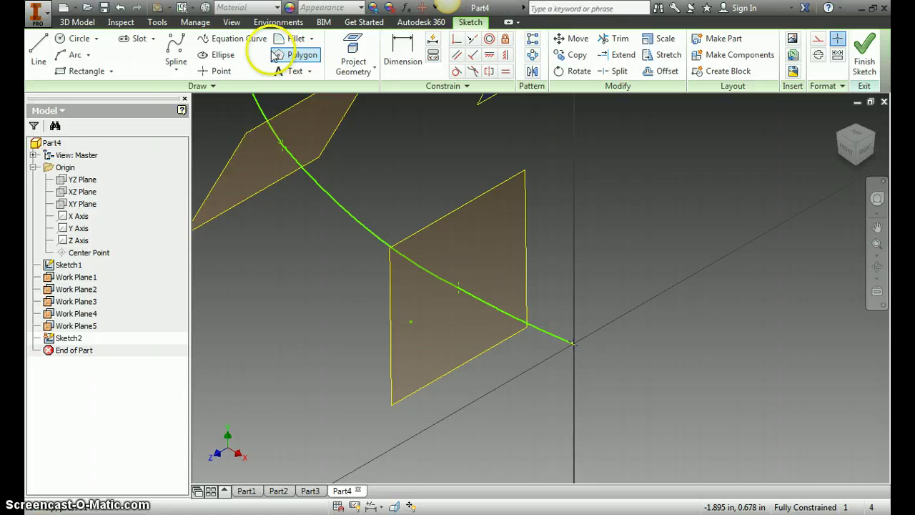
- Draw an ellipse centred on the curve's end on the YZ Plane and finish Sketch2
click(216, 57)
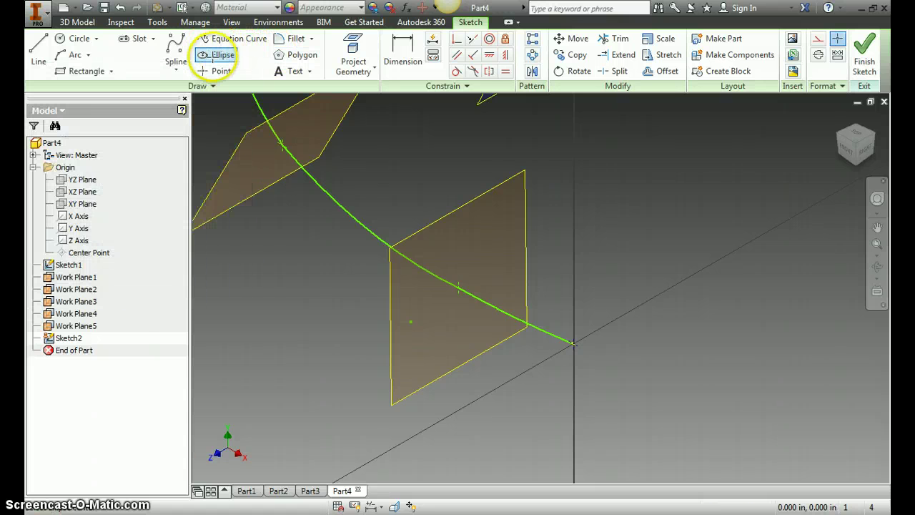
click(526, 369)
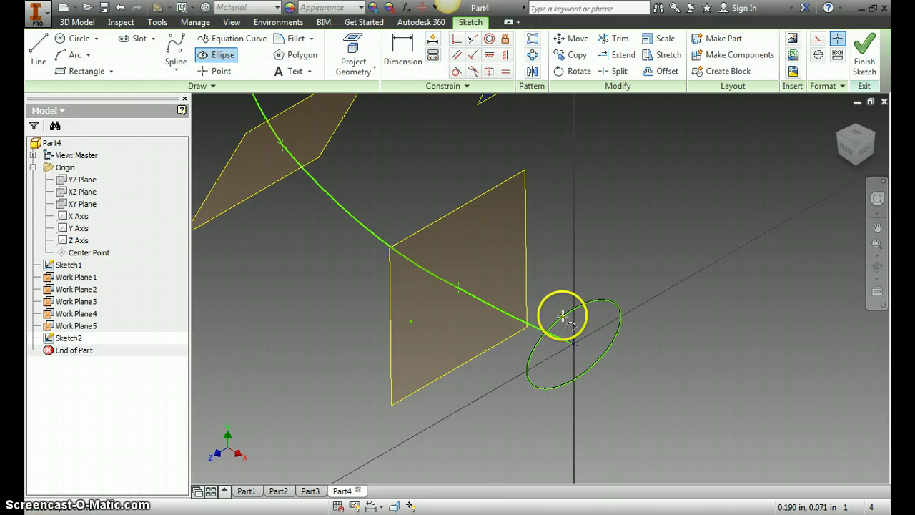
click(563, 315)
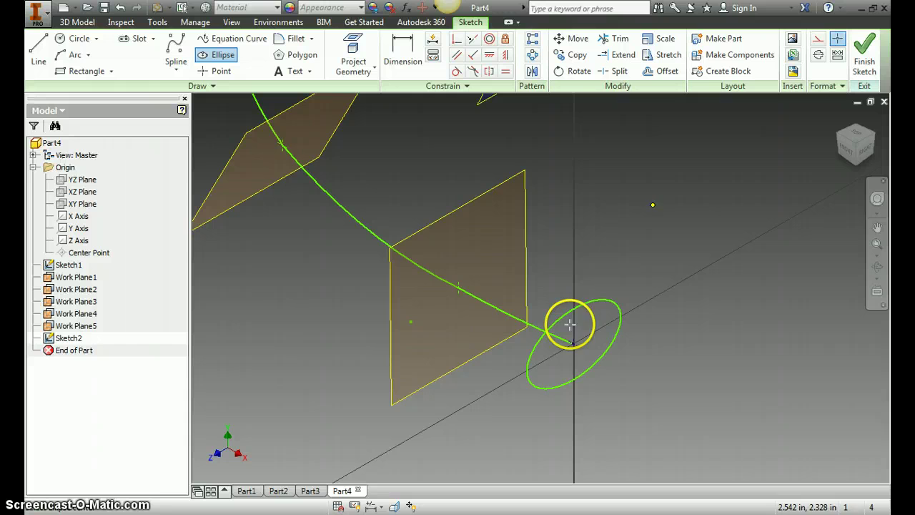
click(864, 53)
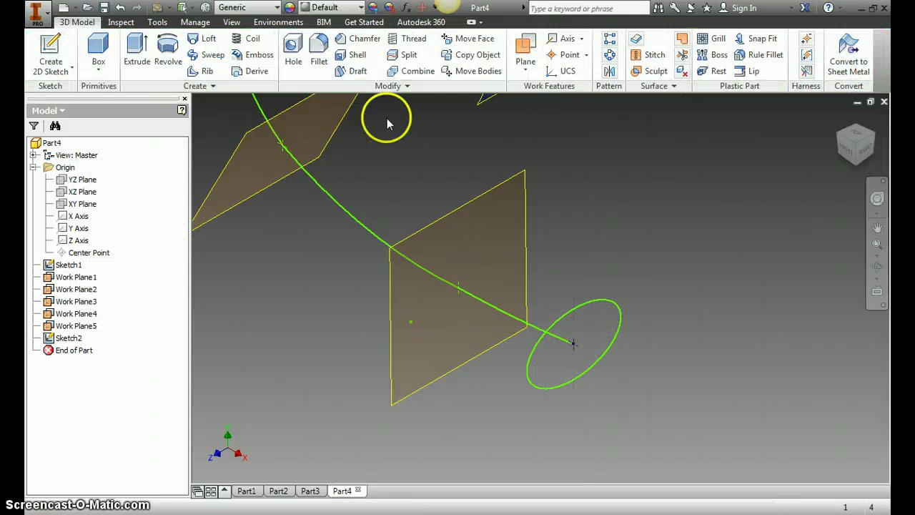
- On Work Plane1, sketch an ellipse centred at the sketch origin and finish Sketch3
click(61, 52)
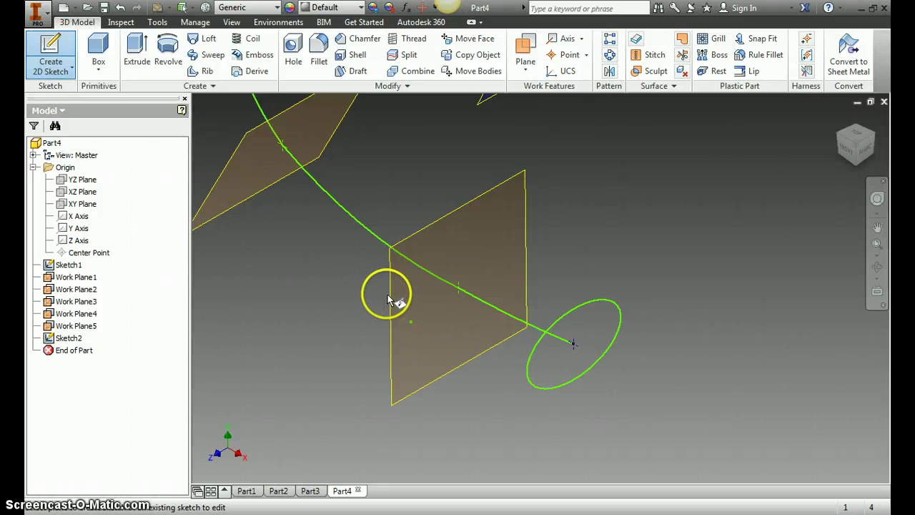
click(393, 297)
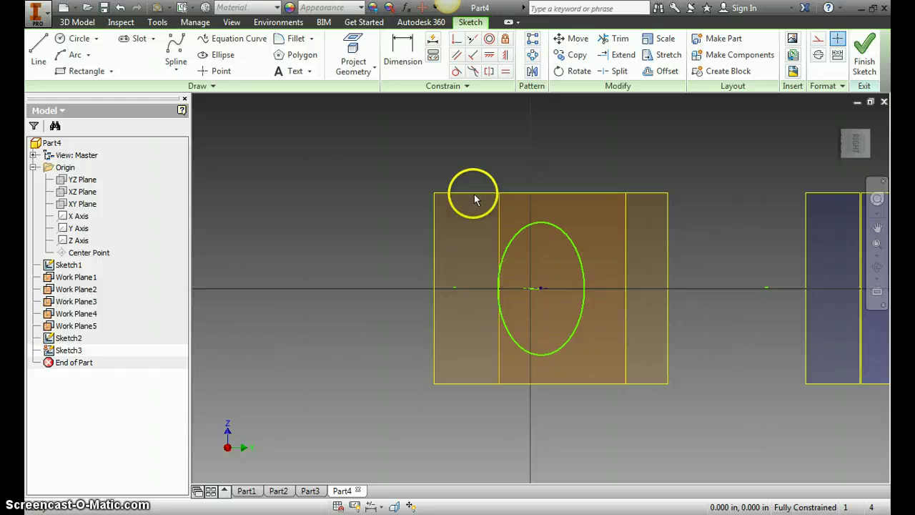
click(219, 55)
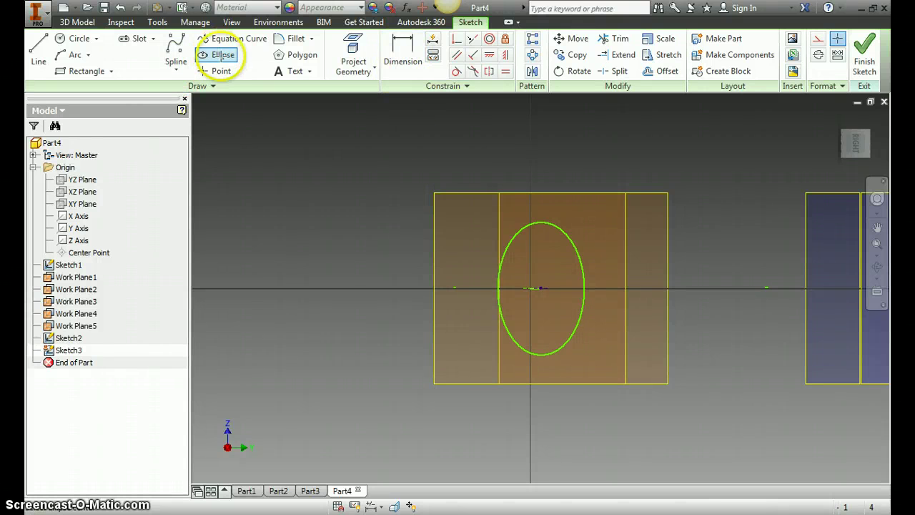
click(531, 288)
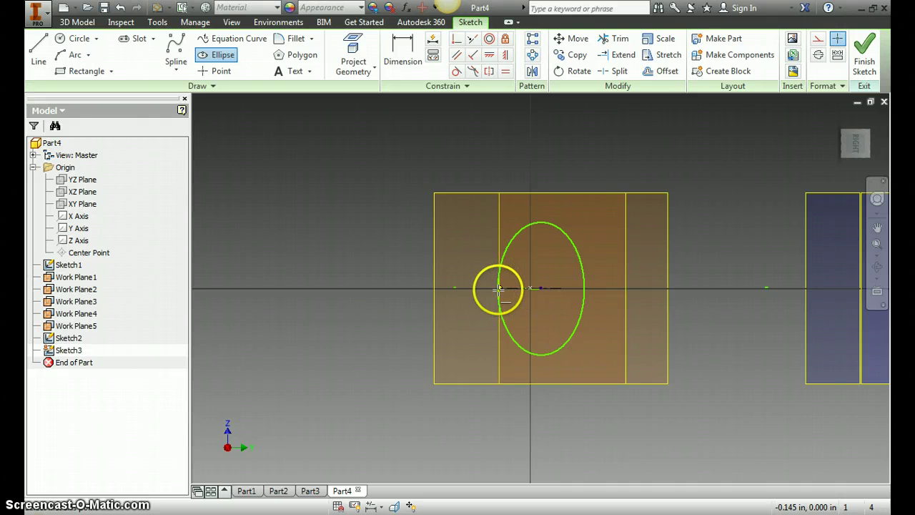
click(498, 289)
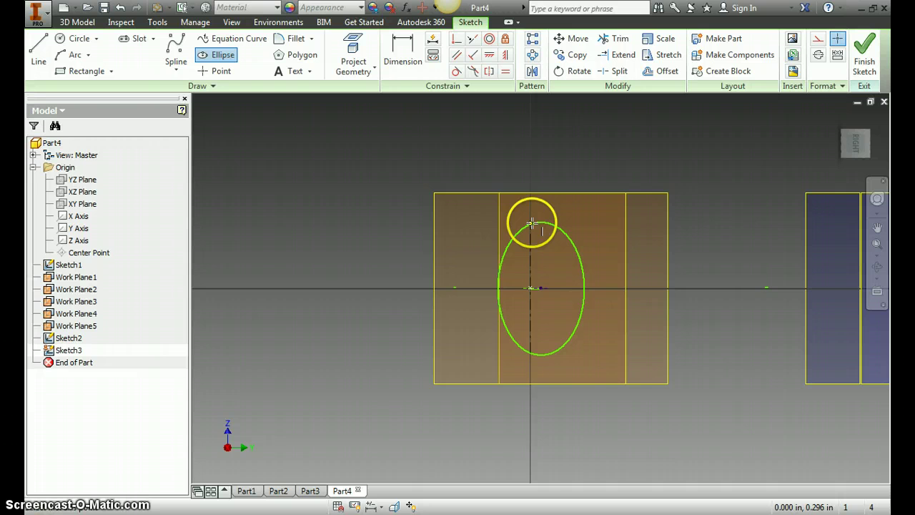
click(493, 287)
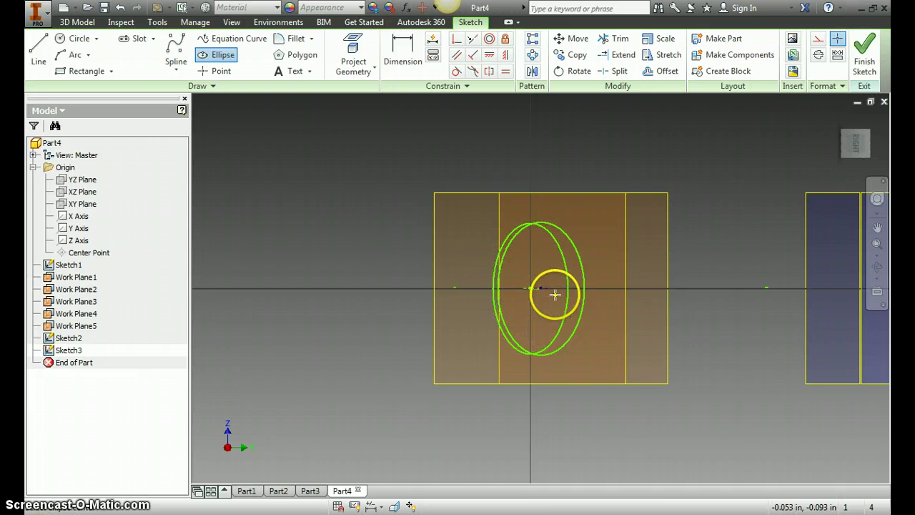
click(864, 56)
- Start Sketch4 on the next work plane, turn to an isometric view, and begin an ellipse
click(45, 59)
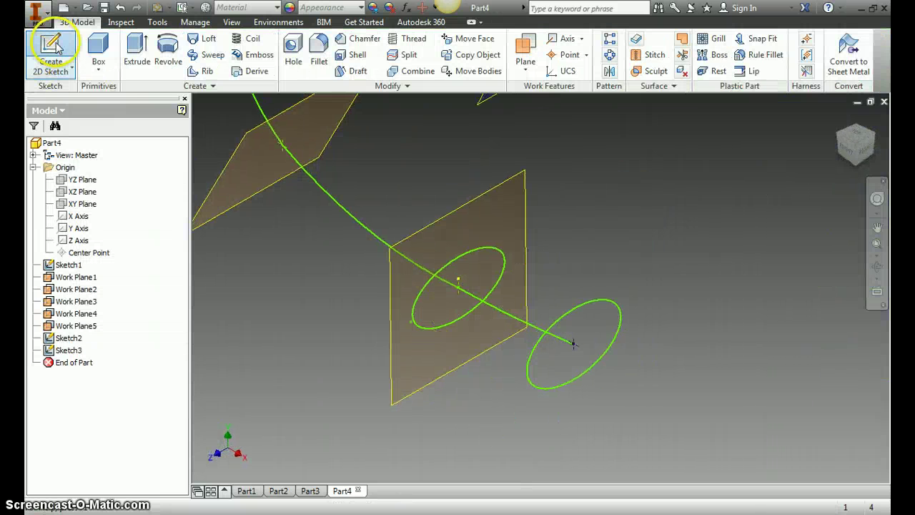
click(254, 175)
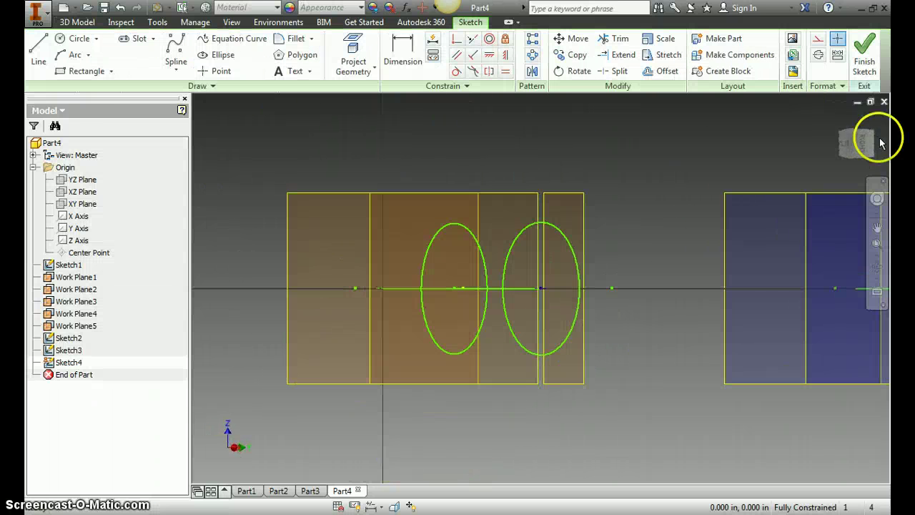
click(850, 138)
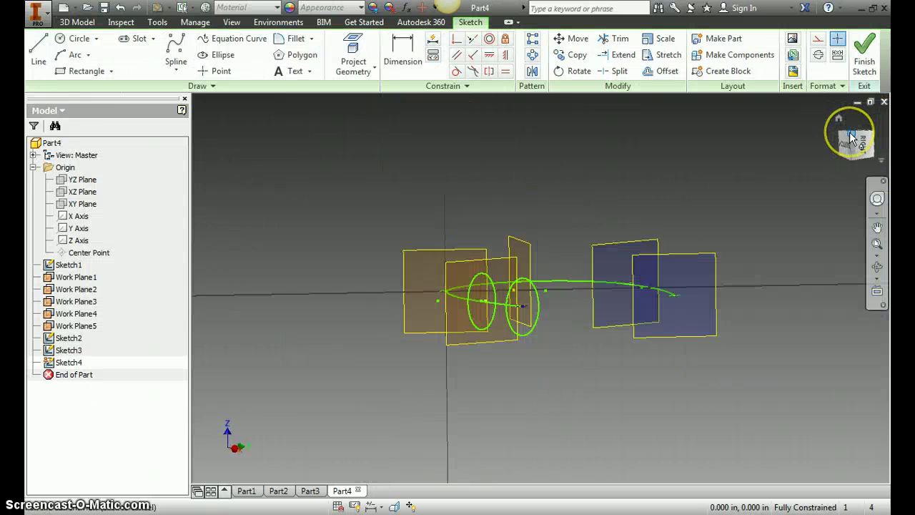
scroll(486, 308, up, 5)
scroll(486, 308, up, 2)
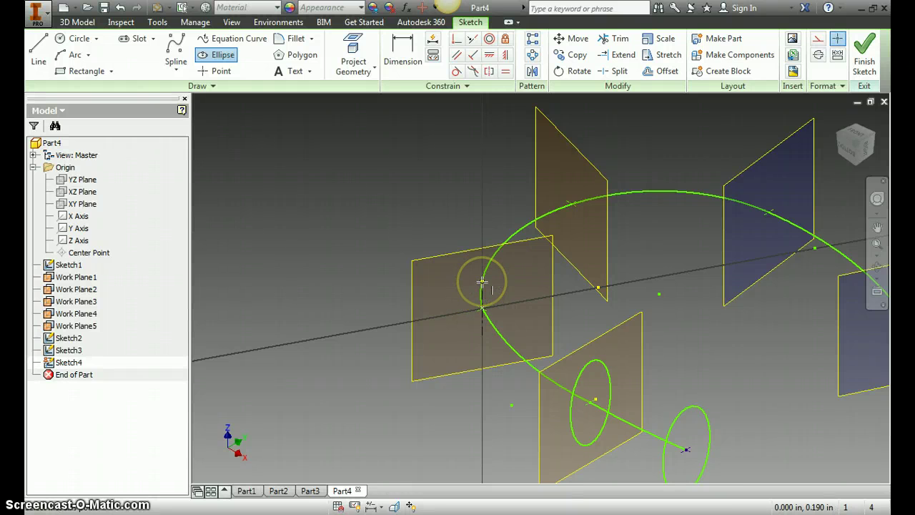
click(482, 307)
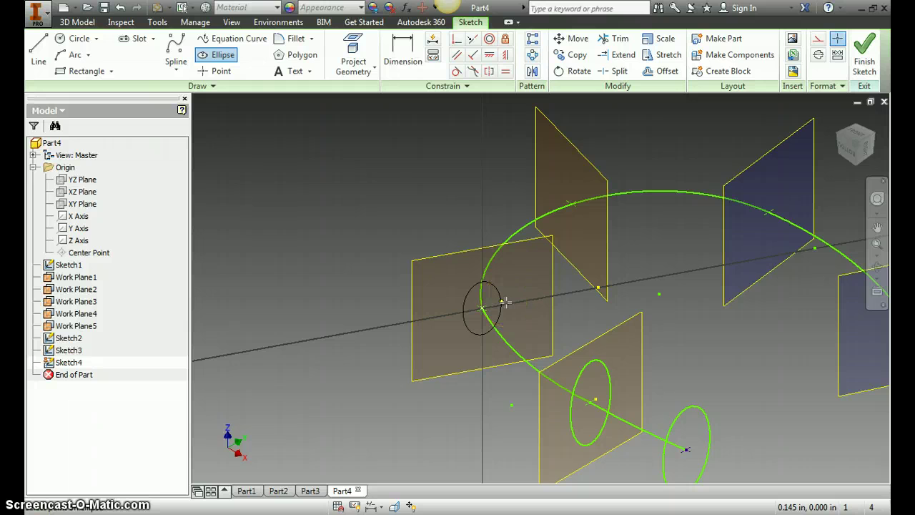
click(508, 301)
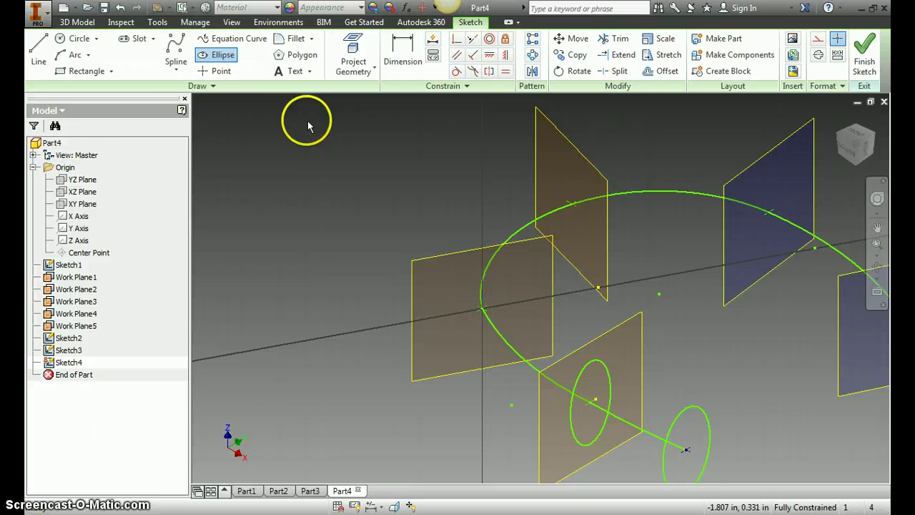
- Redraw the ellipse centred where the path crosses and finish Sketch4
click(222, 55)
click(484, 311)
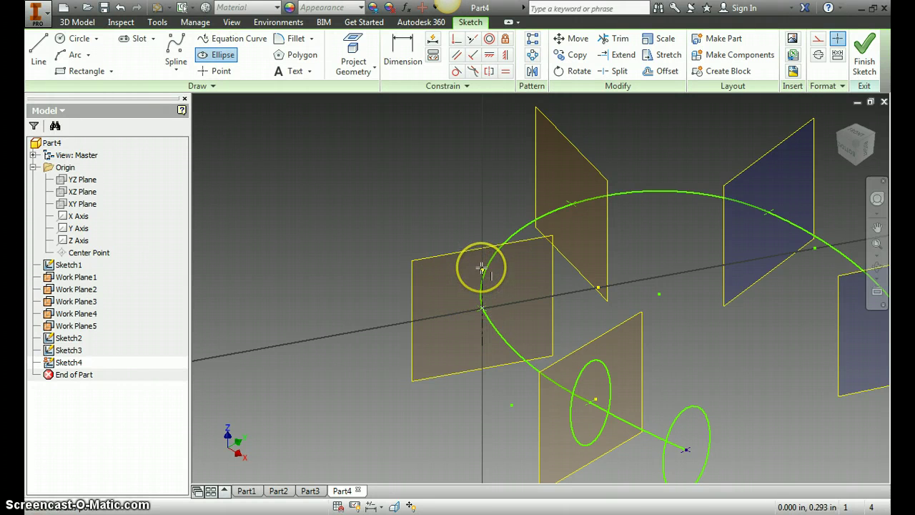
drag(482, 267, 513, 287)
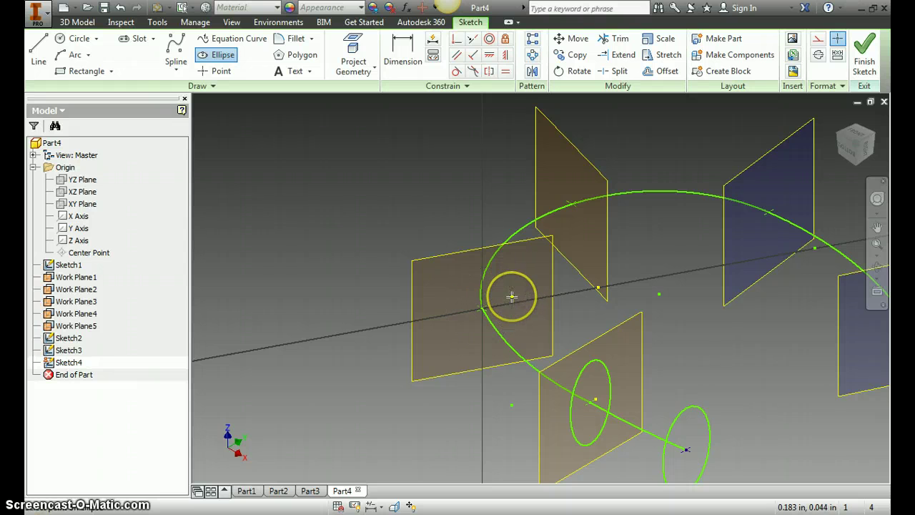
click(512, 296)
click(861, 51)
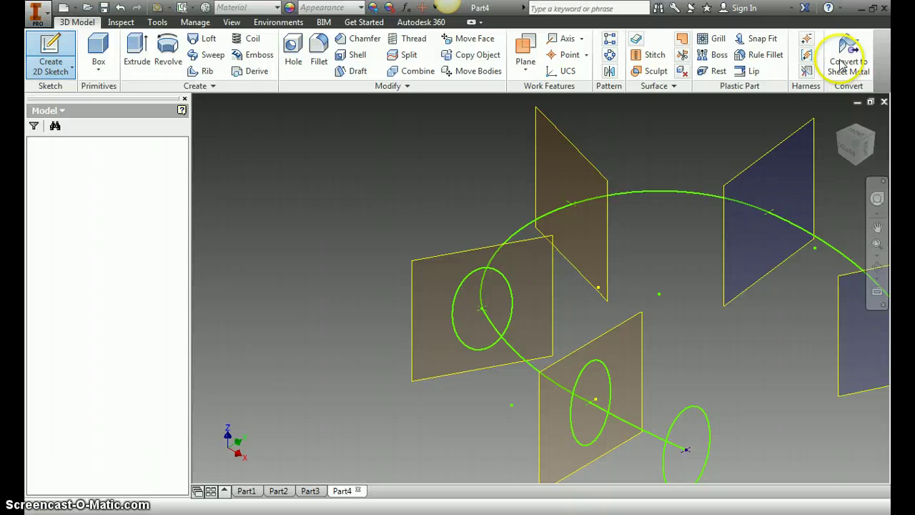
click(48, 49)
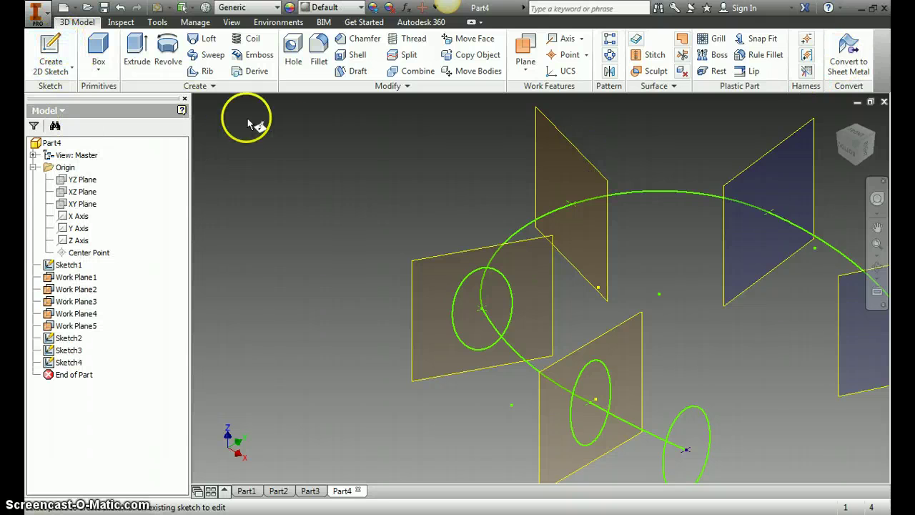
- Start a new sketch on the upper work plane and orbit to an oblique view
click(541, 138)
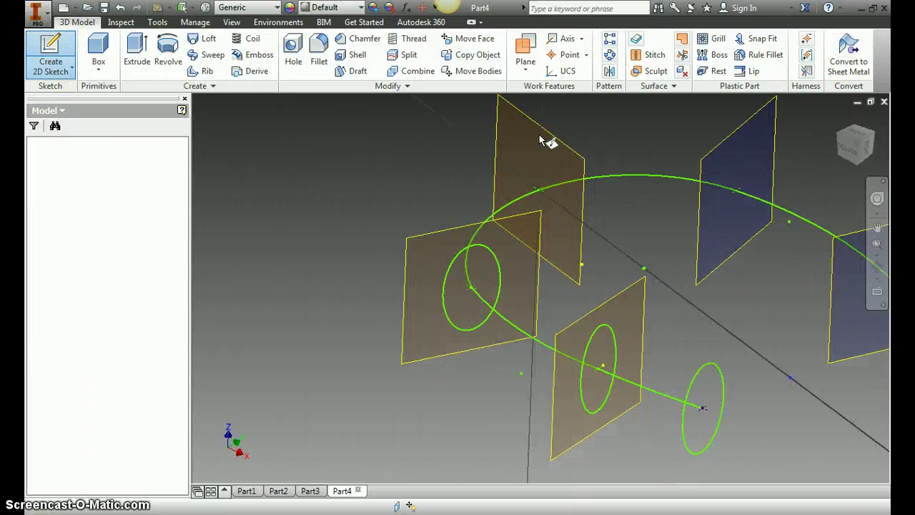
click(731, 131)
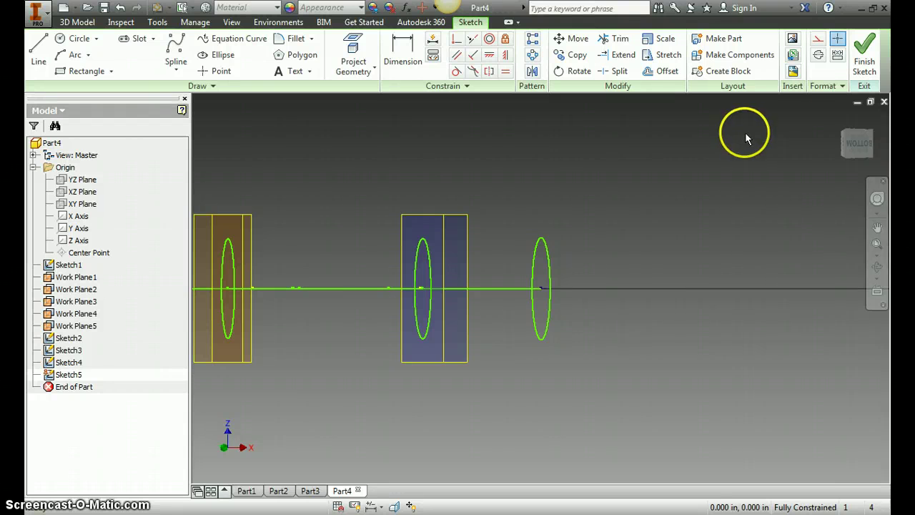
drag(848, 139, 513, 320)
scroll(512, 320, down, 3)
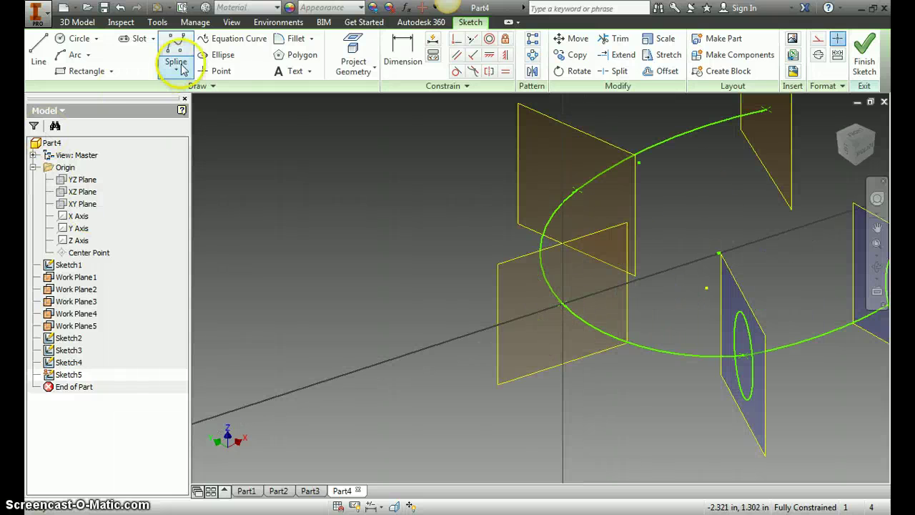
- Draw an ellipse centred where the curved path crosses the plane, then finish the sketch
click(235, 55)
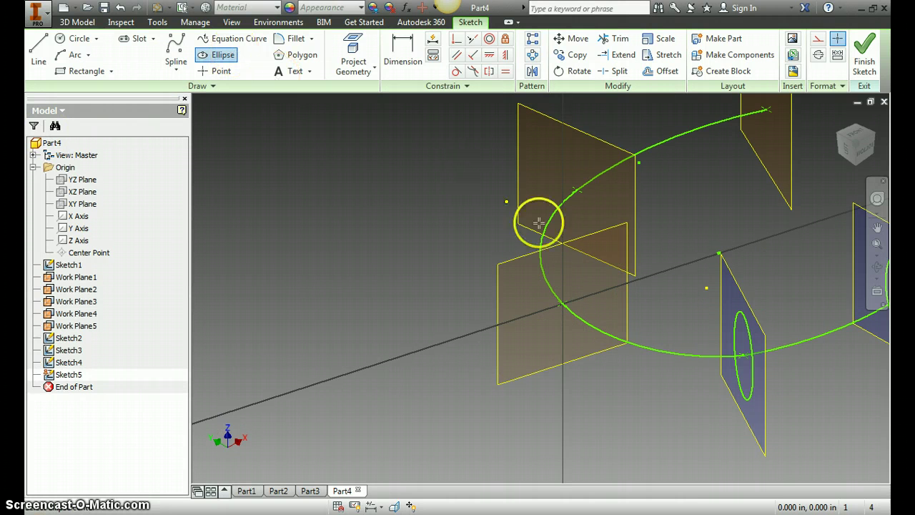
click(562, 303)
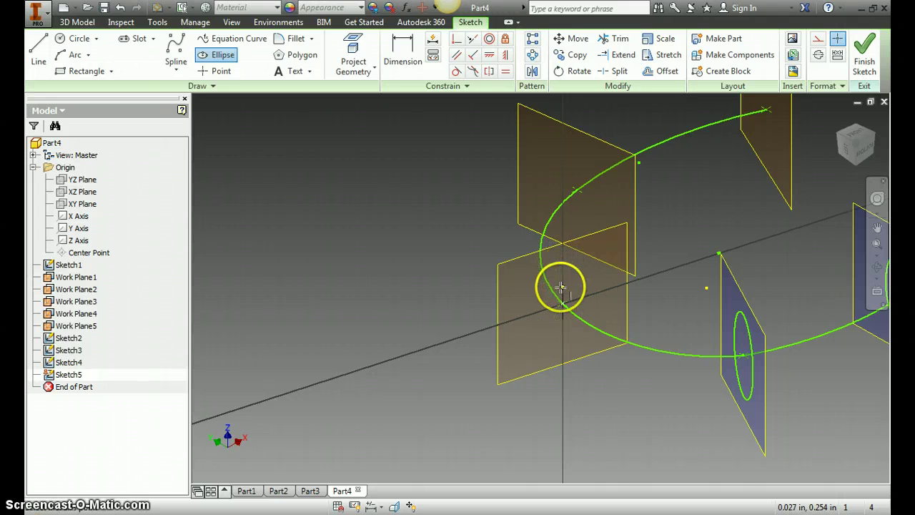
scroll(358, 350, down, 2)
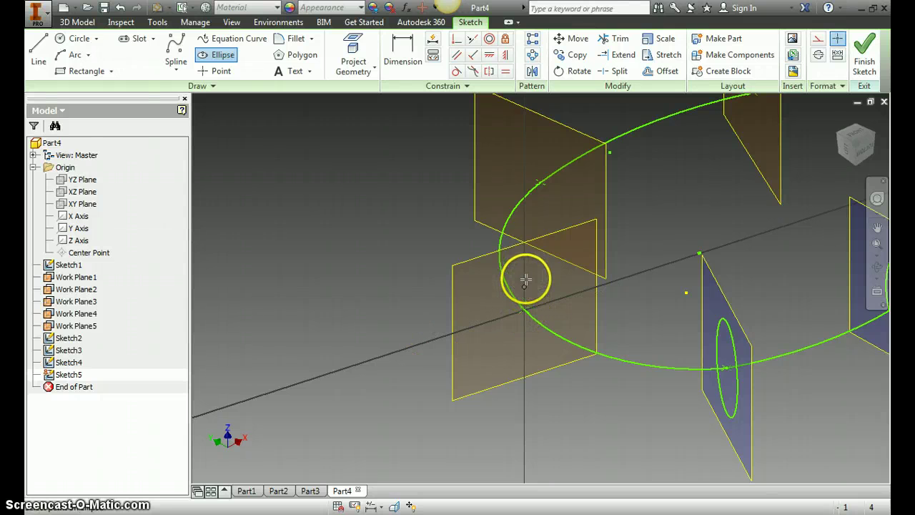
click(372, 172)
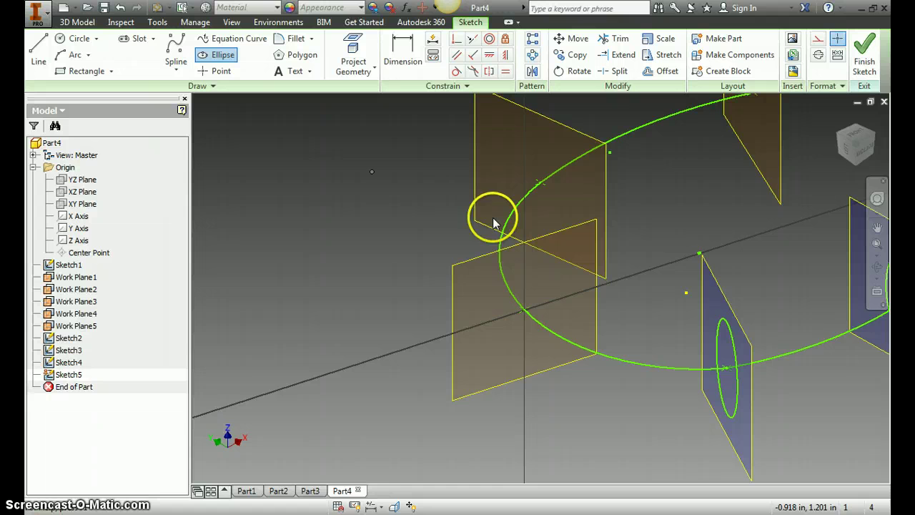
click(523, 272)
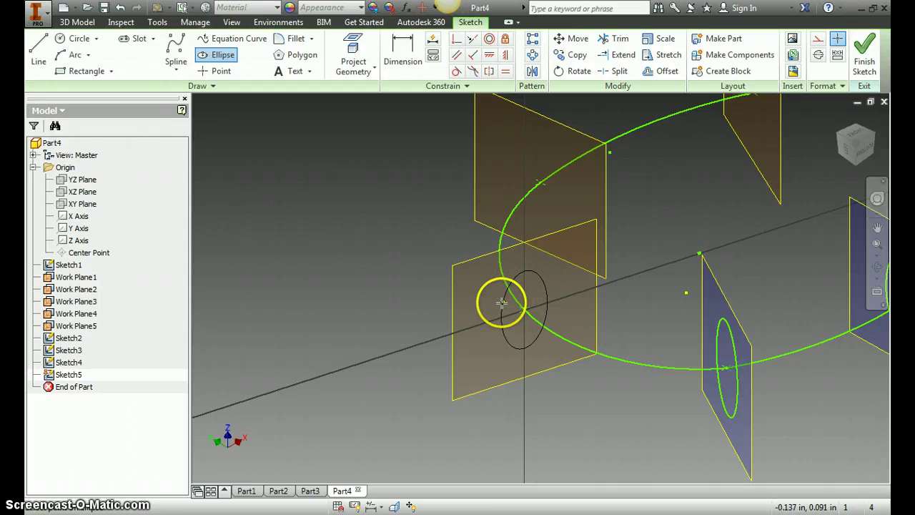
click(502, 302)
click(860, 60)
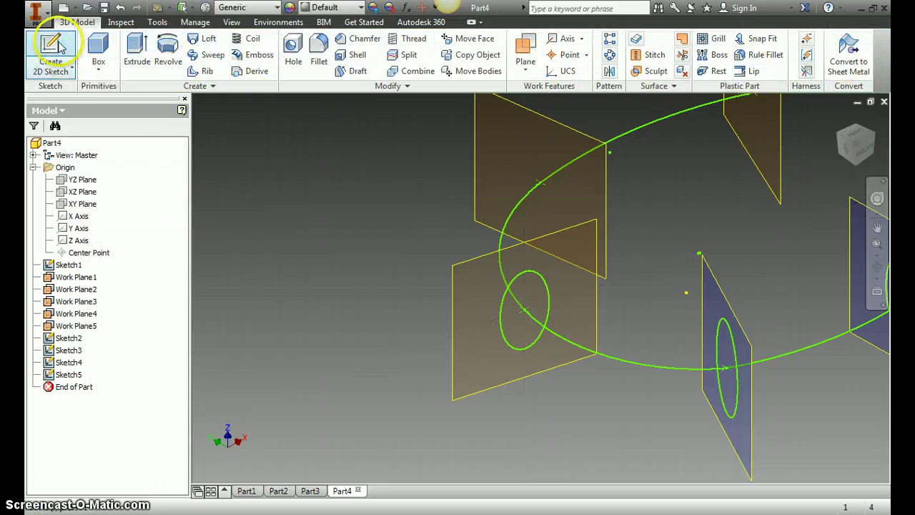
- Start Sketch6 on the next work plane and turn the view isometric
click(59, 46)
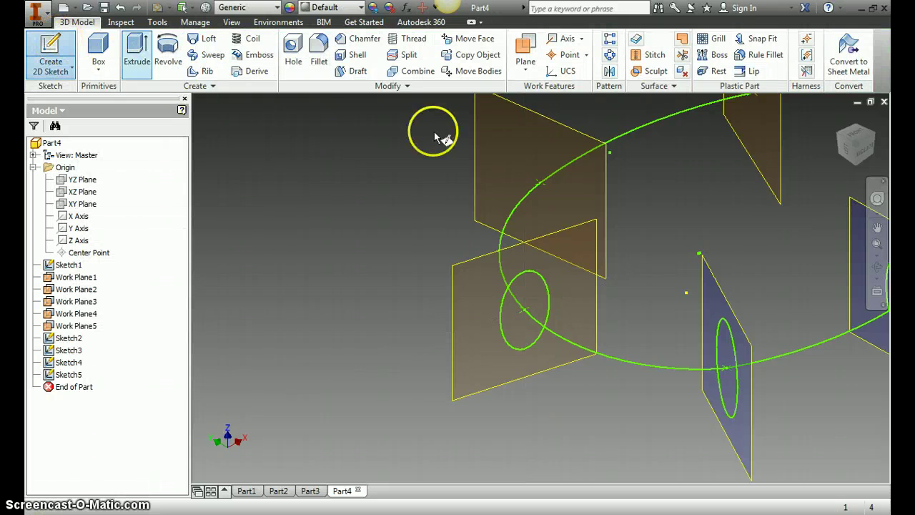
click(549, 128)
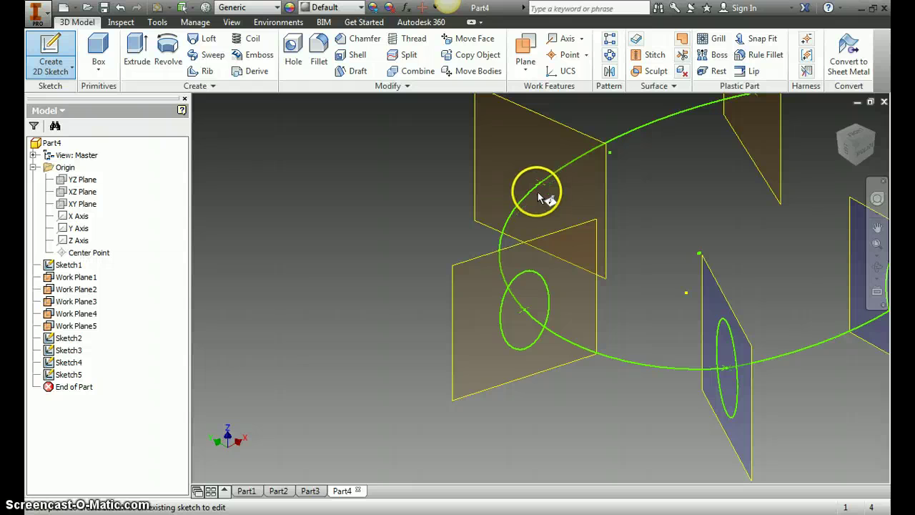
click(557, 121)
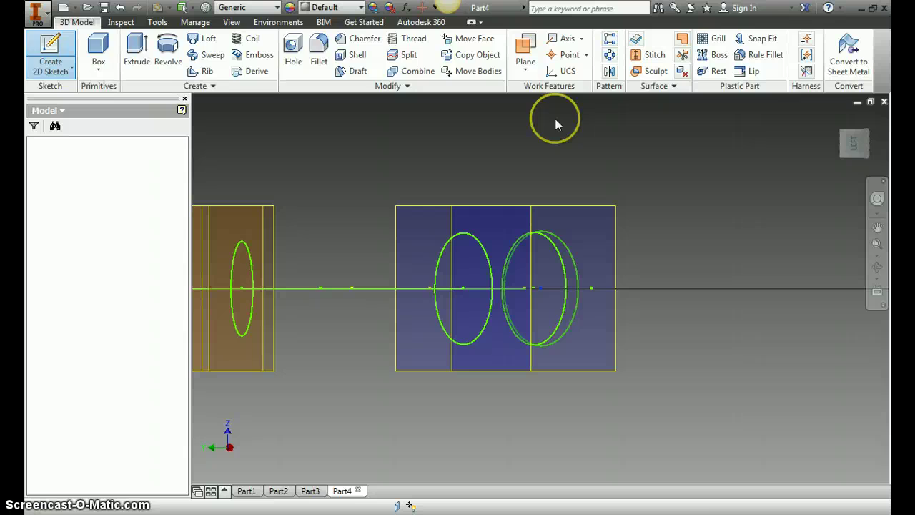
click(842, 134)
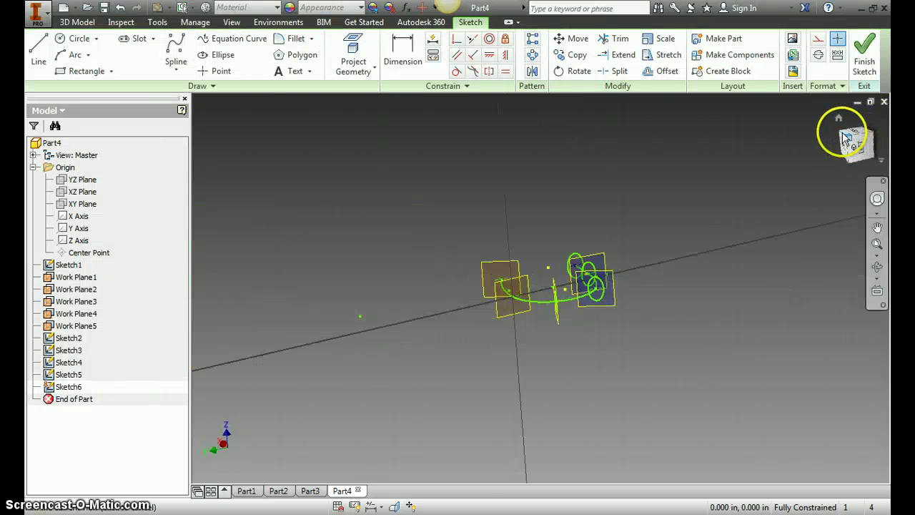
scroll(559, 281, down, 10)
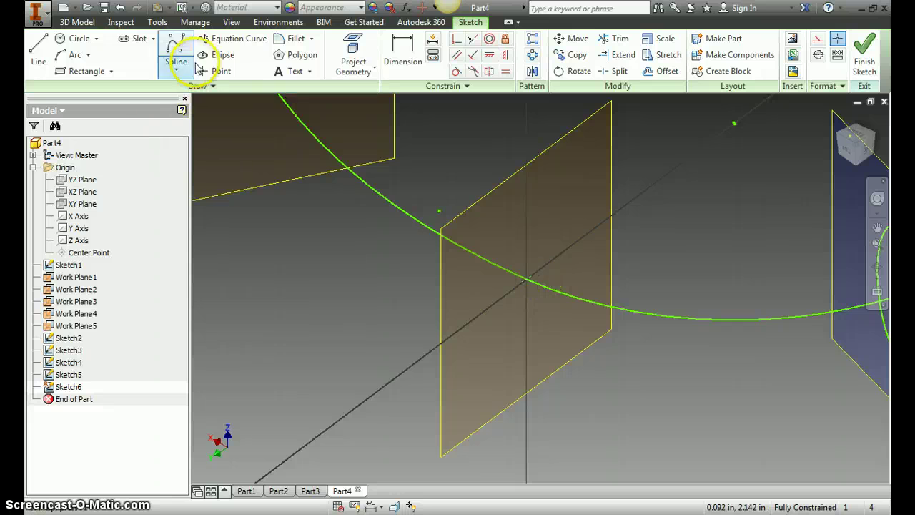
- Draw an ellipse centred on the path crossing, first axis above the centre, and finish the sketch
click(218, 55)
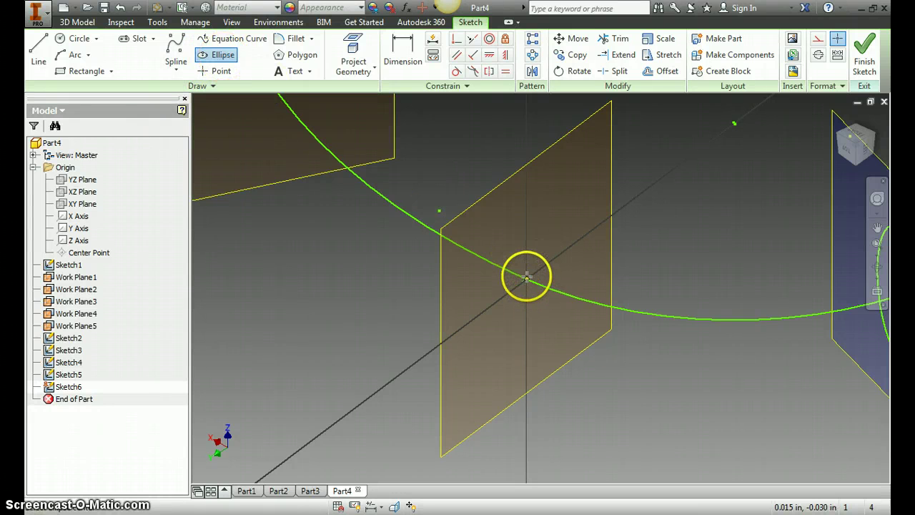
click(526, 277)
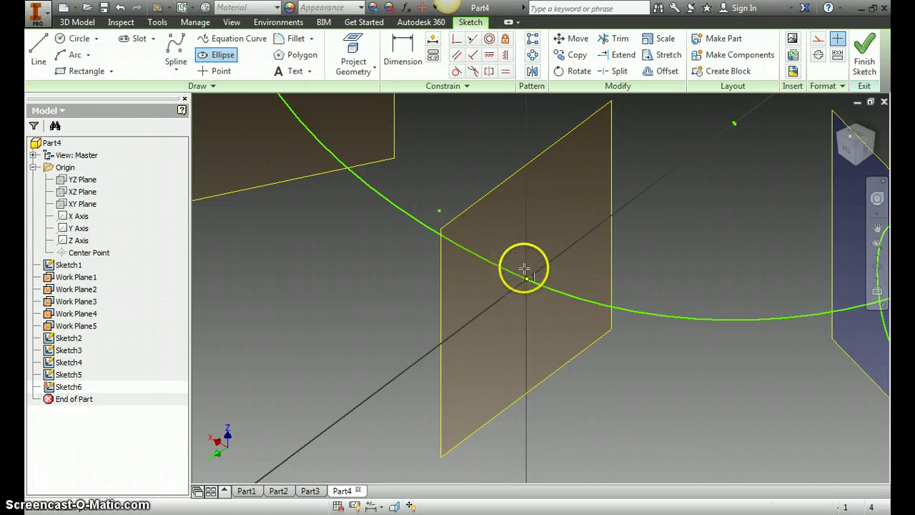
click(526, 218)
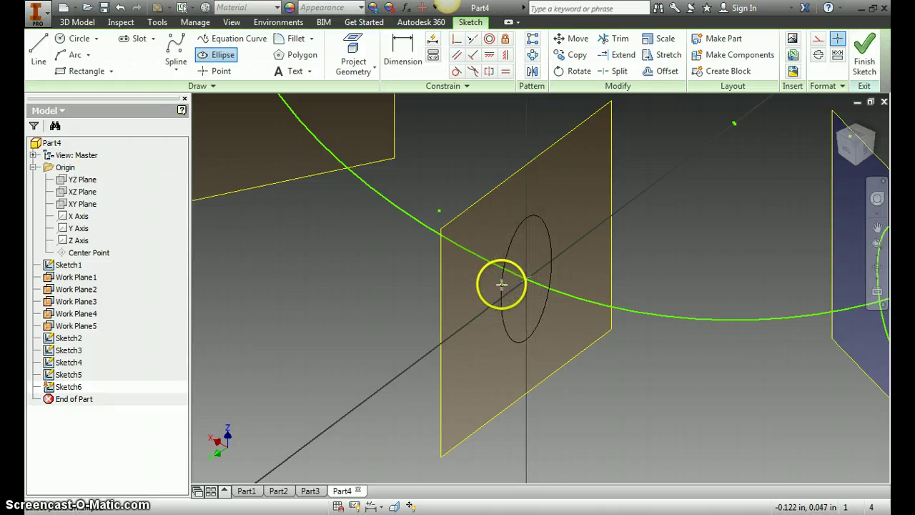
click(501, 283)
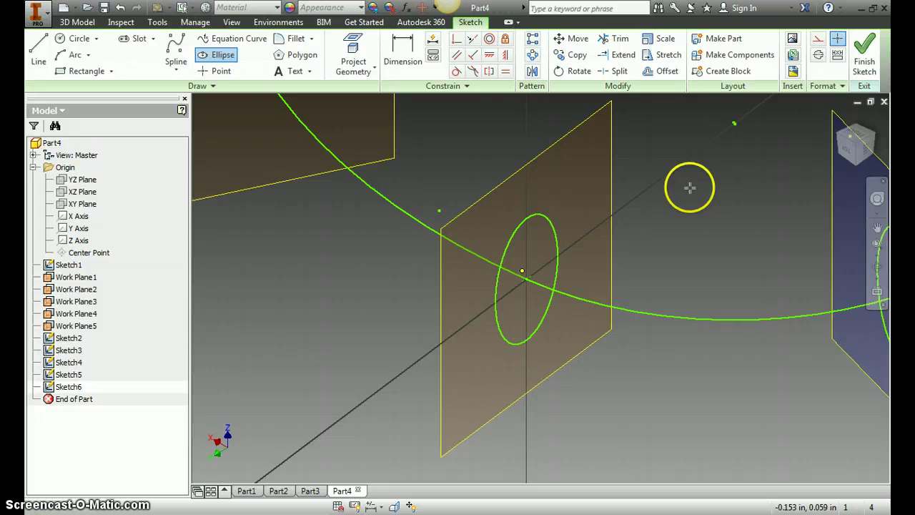
click(863, 57)
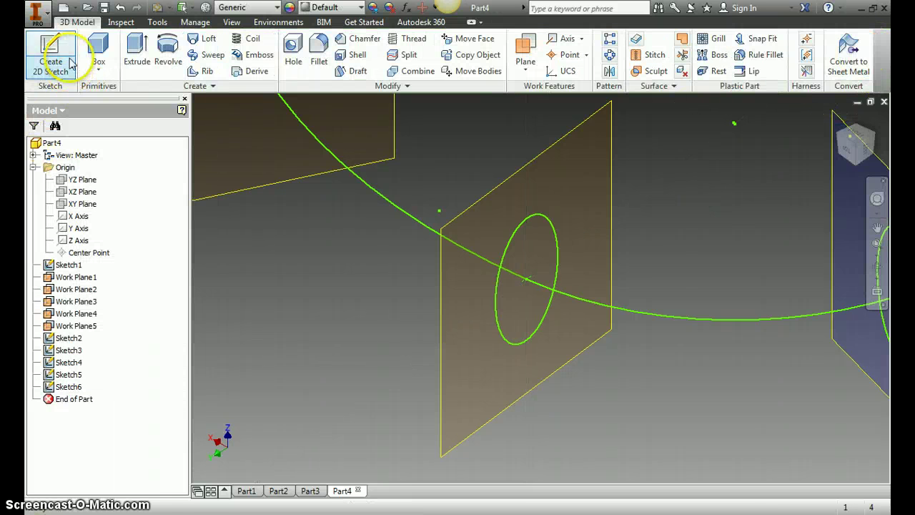
- Sketch a small ellipse on the upper-left work plane, centred on the spline's end
click(50, 48)
scroll(468, 366, down, 3)
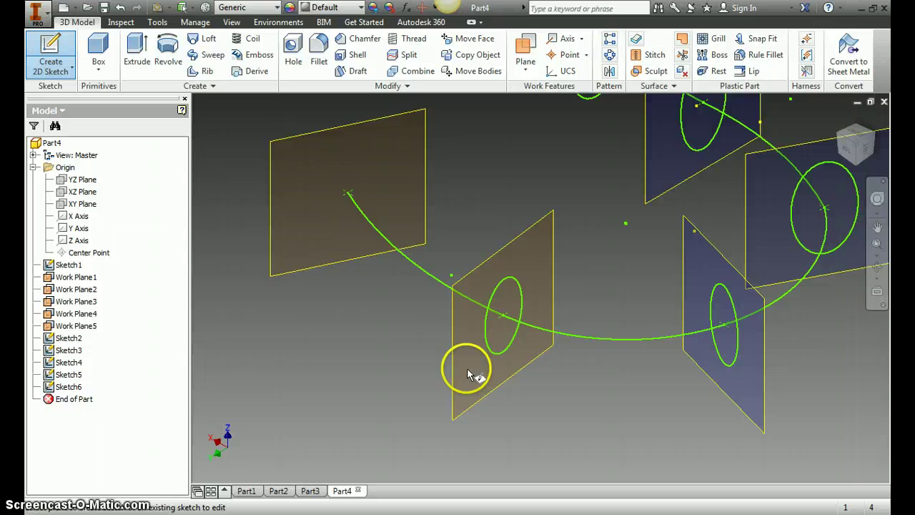
click(300, 140)
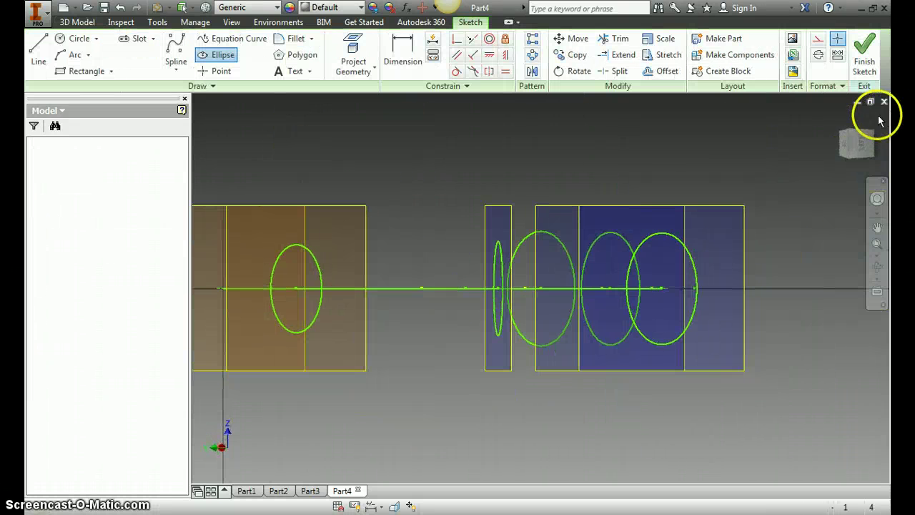
click(847, 129)
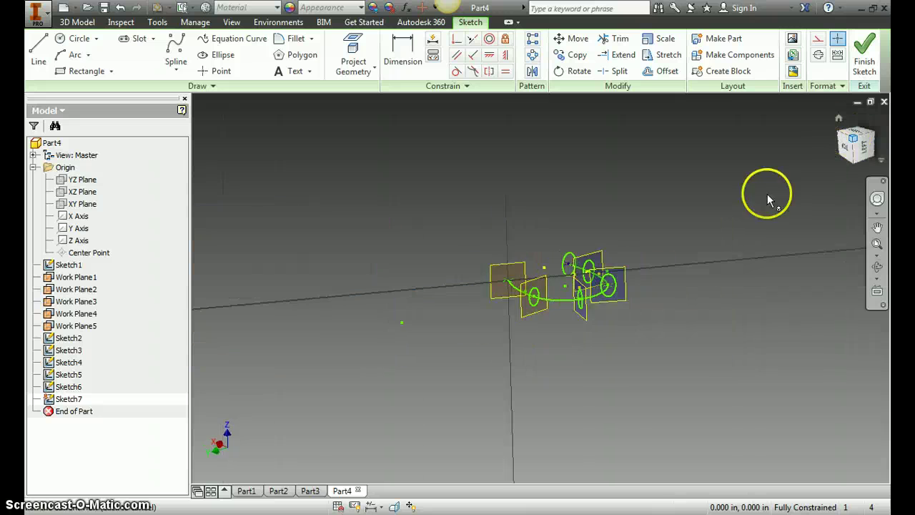
scroll(548, 257, up, 5)
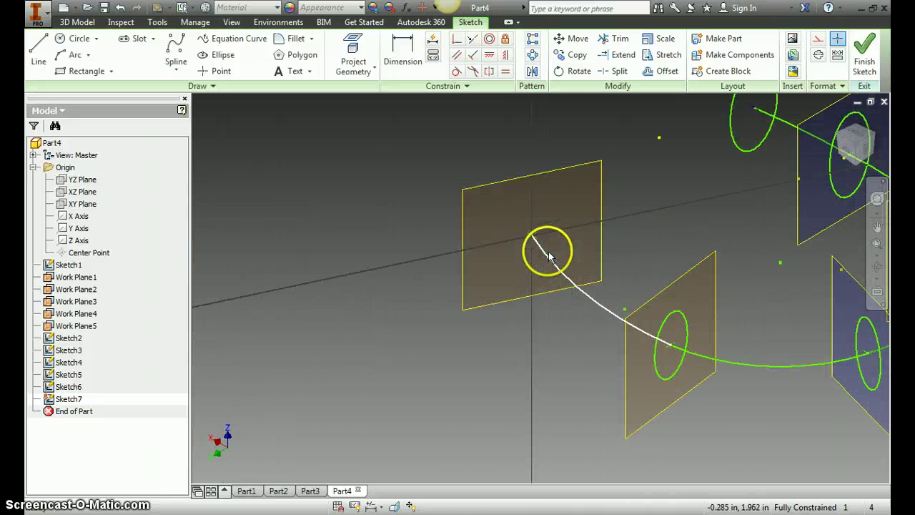
click(221, 55)
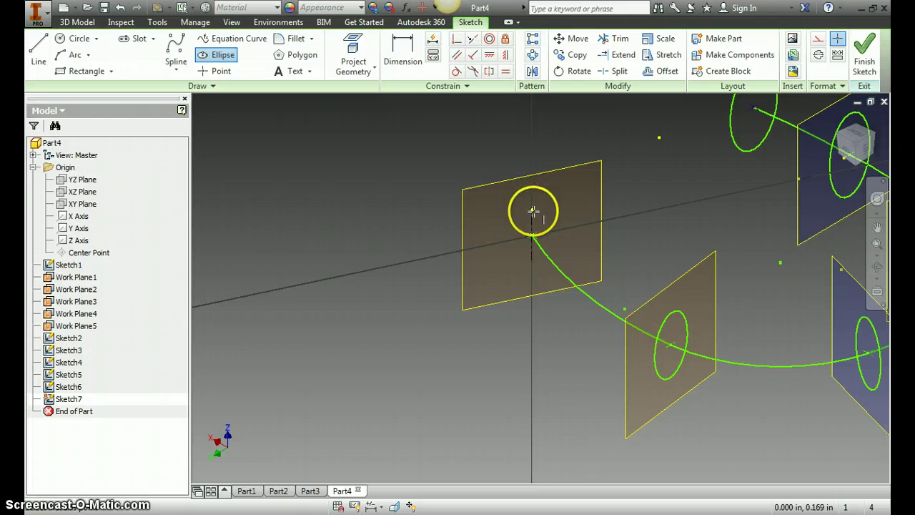
click(531, 235)
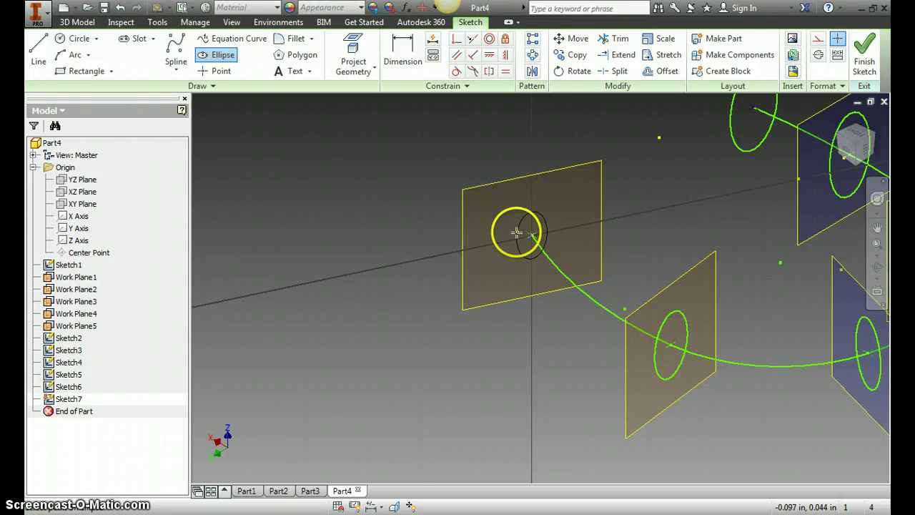
click(516, 232)
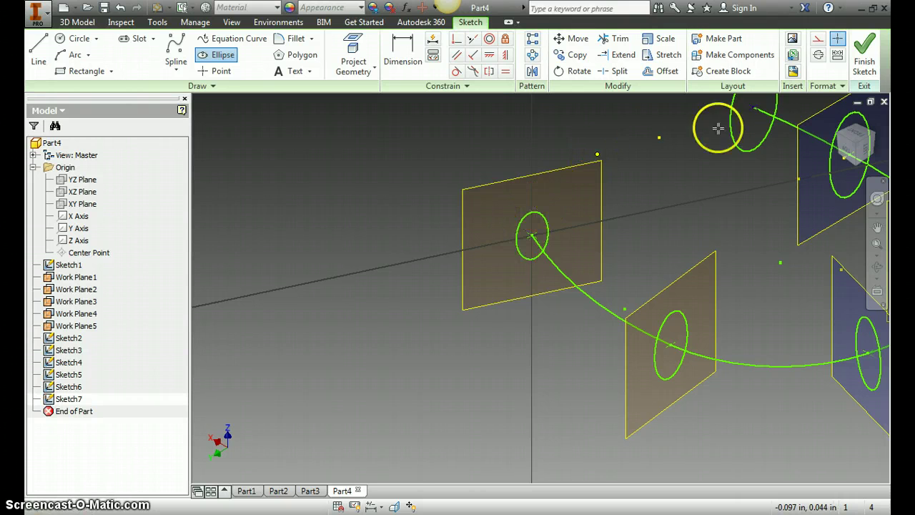
- Finish Sketch7 and start a loft, adding Sketch2 and Sketch3 as sections
click(865, 54)
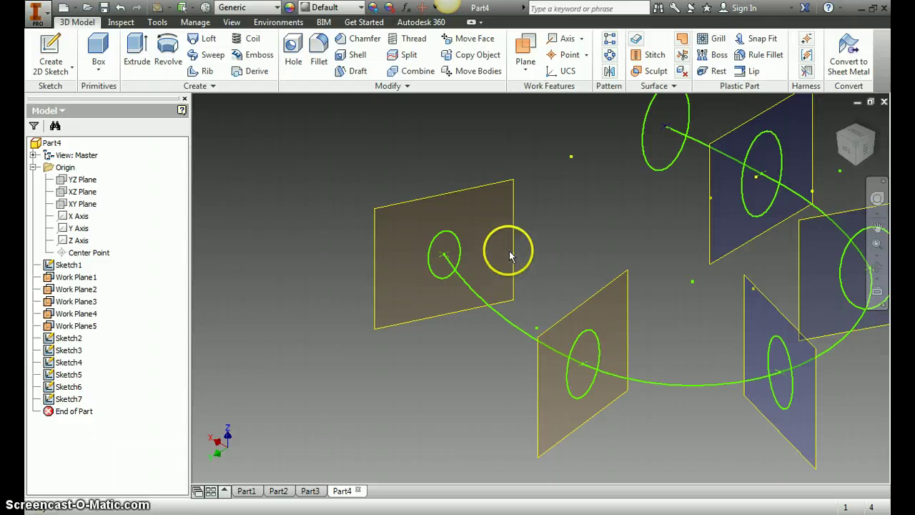
click(205, 39)
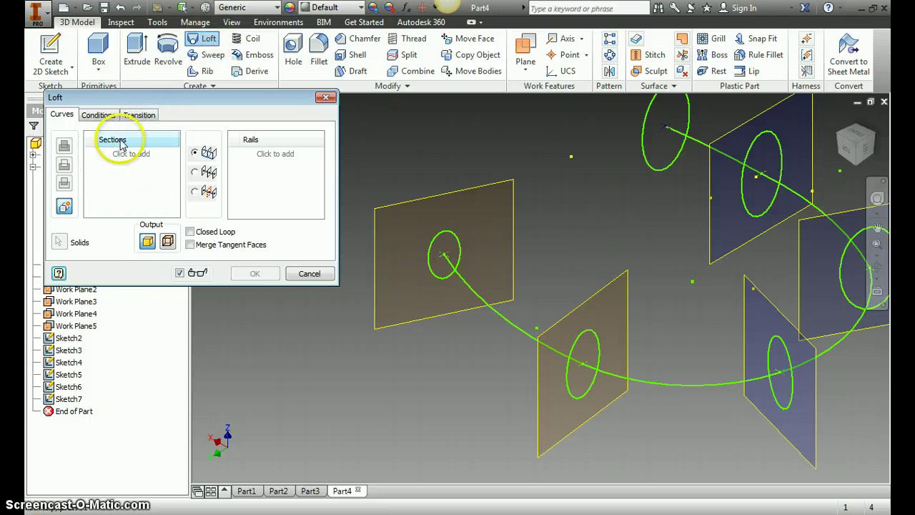
click(132, 158)
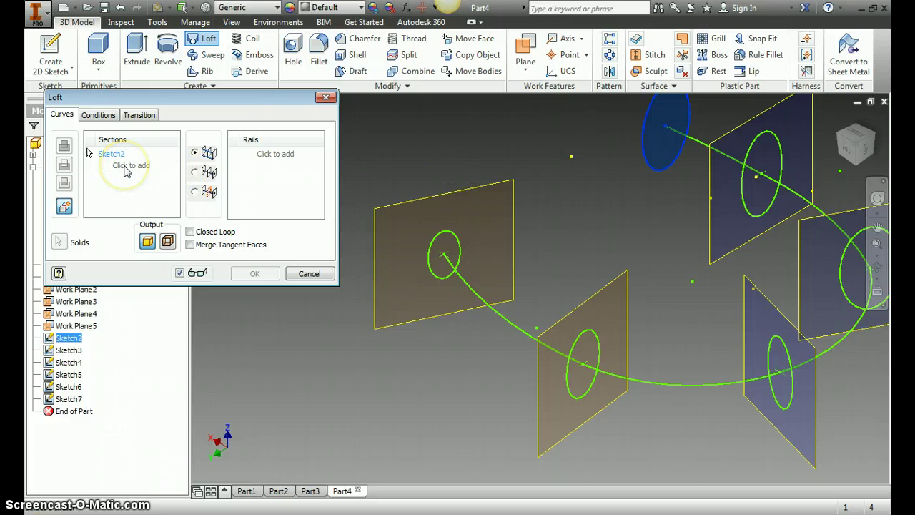
click(749, 160)
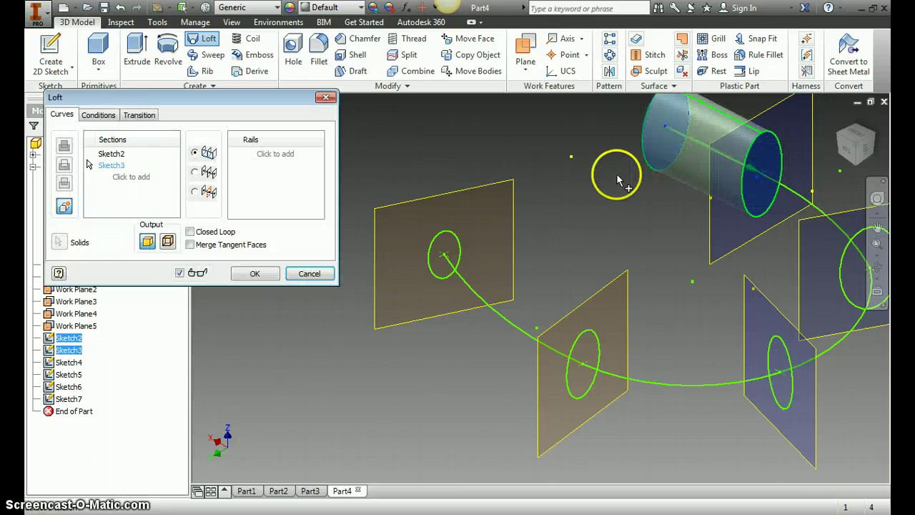
- Add the remaining ellipses through Sketch7 as loft sections and create the lofted tube
click(132, 176)
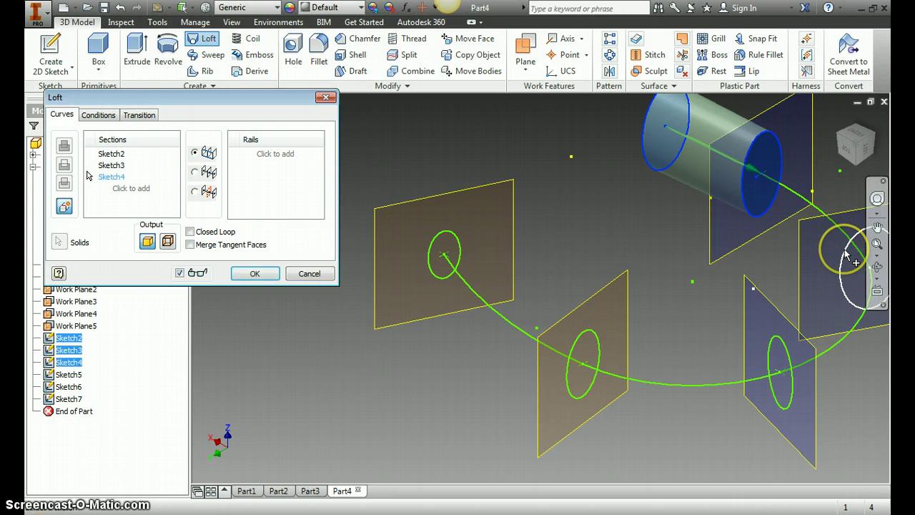
click(120, 193)
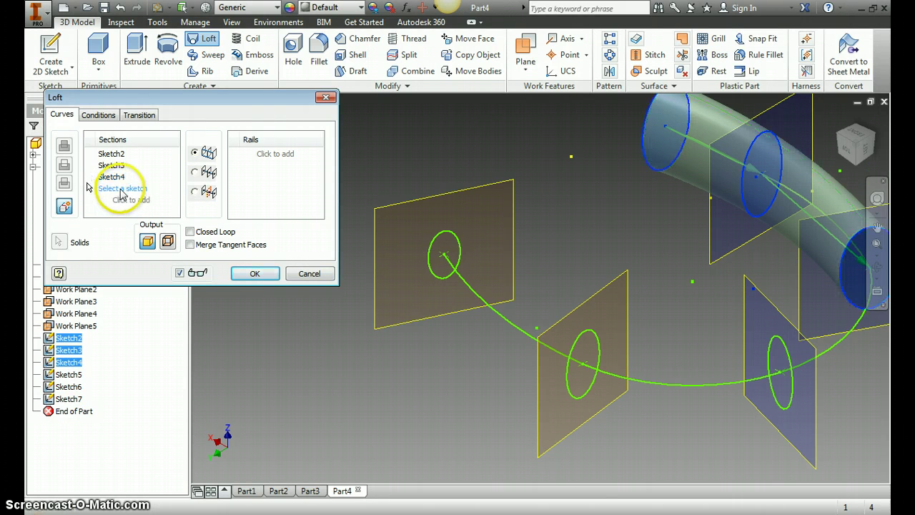
click(771, 350)
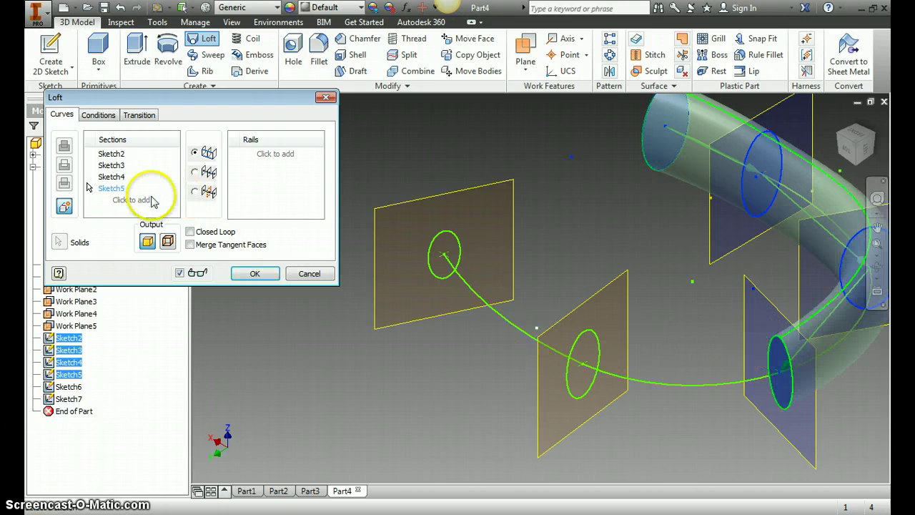
click(129, 204)
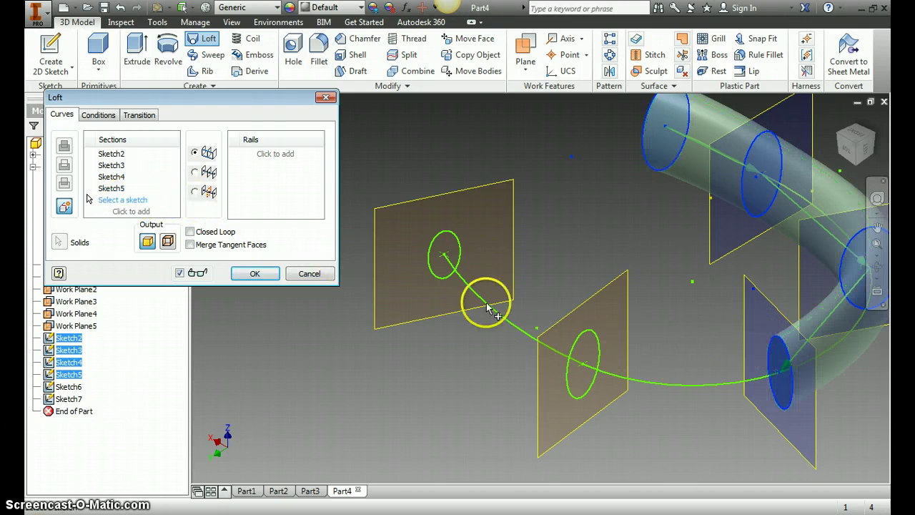
click(574, 350)
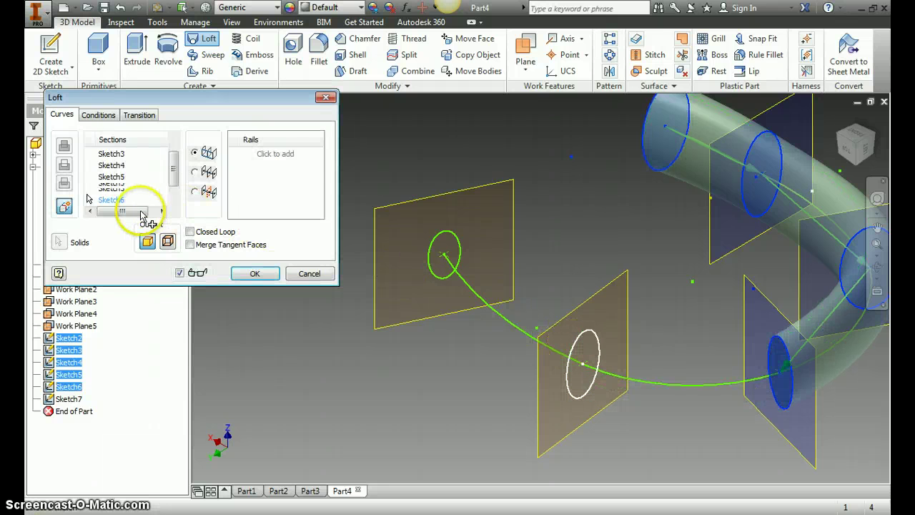
click(171, 200)
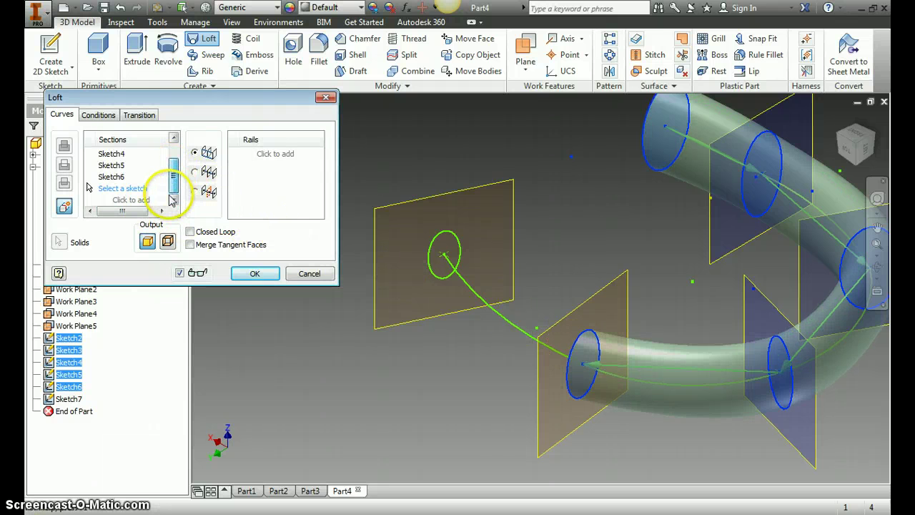
click(432, 250)
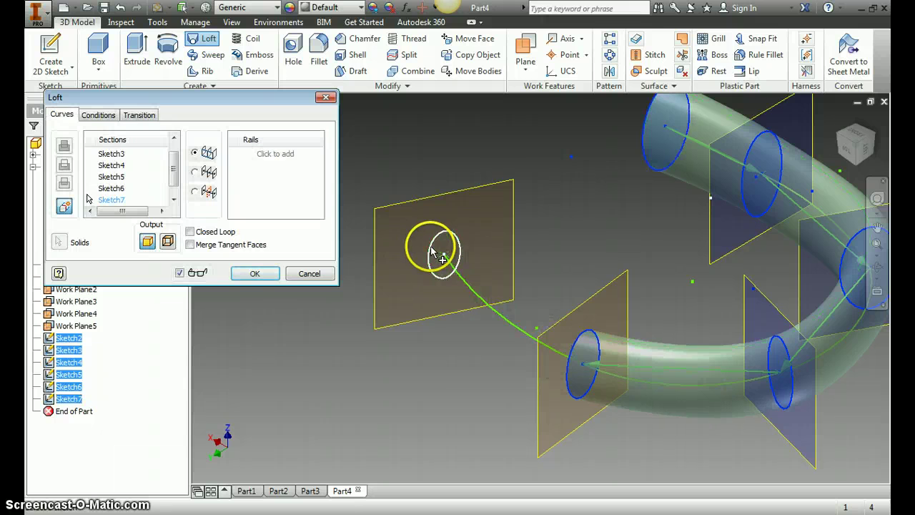
click(253, 274)
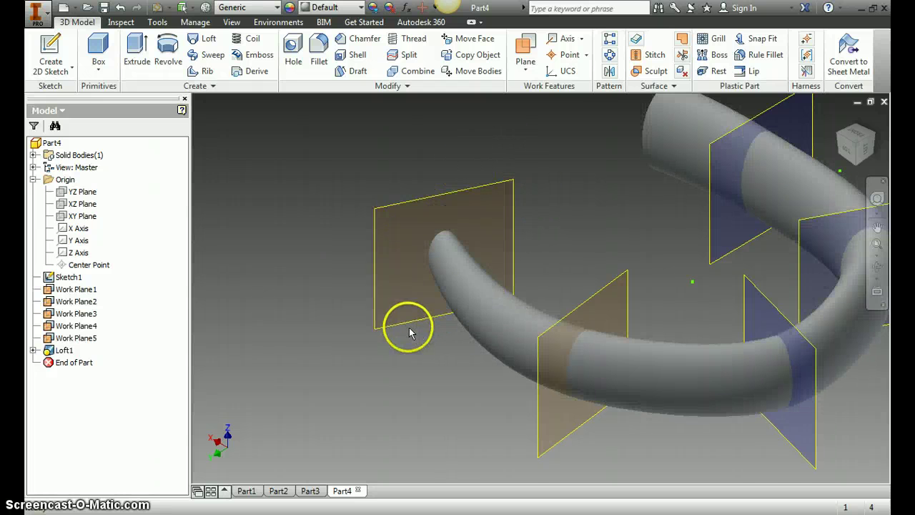
- Turn the view isometric and create the first work axis, dismissing the save prompt
click(842, 149)
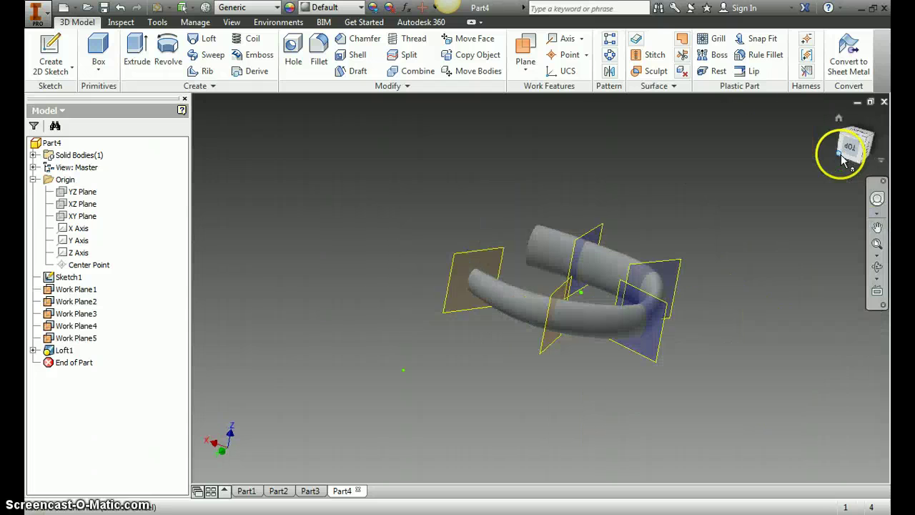
scroll(499, 324, up, 3)
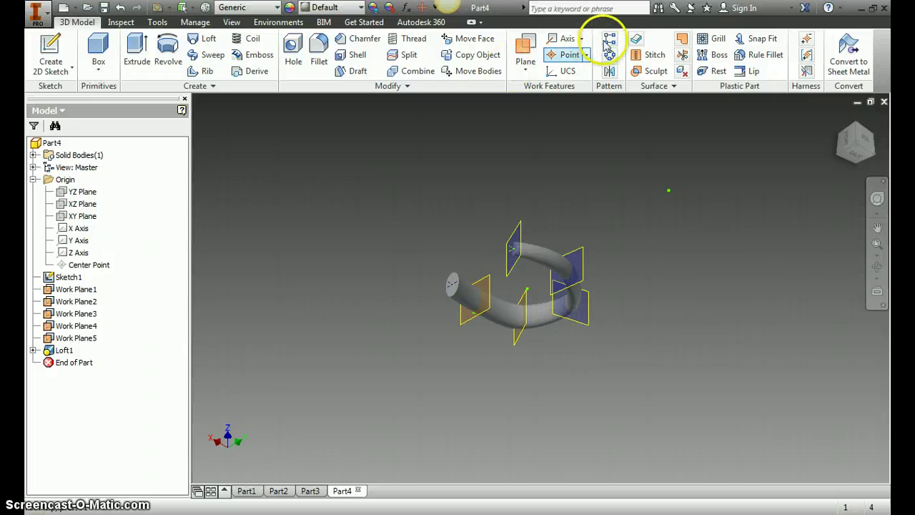
click(557, 43)
scroll(513, 252, up, 3)
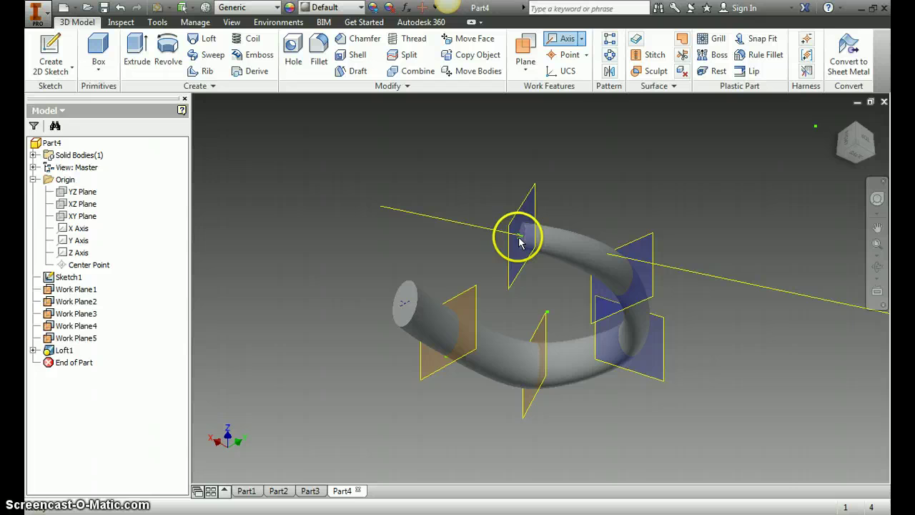
scroll(519, 243, up, 3)
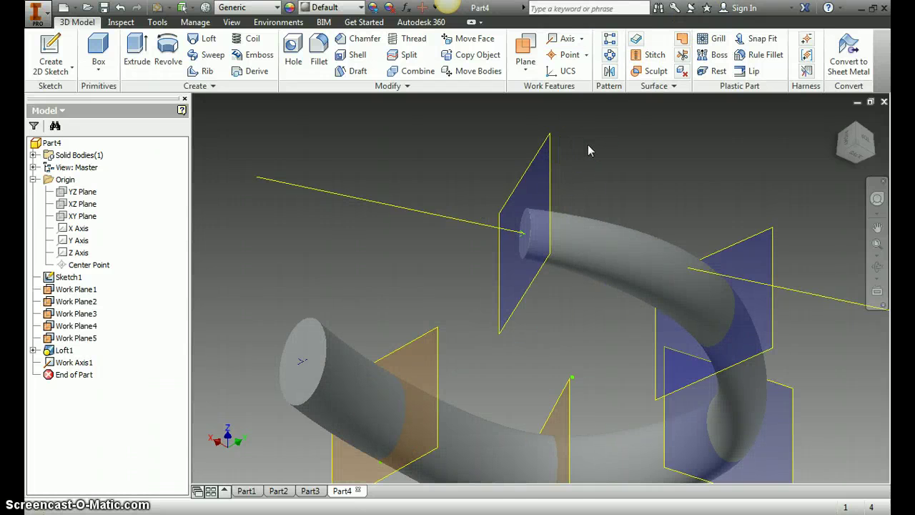
key(ctrl+s)
click(732, 130)
click(607, 56)
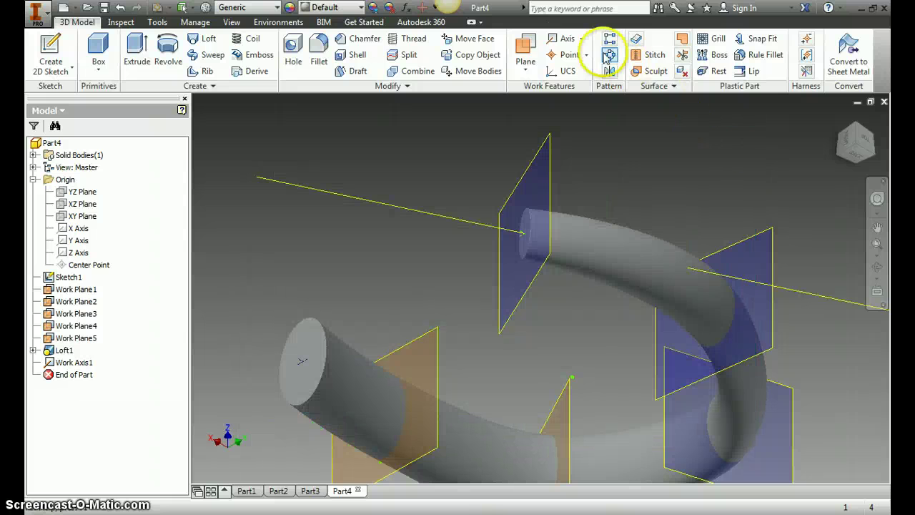
- Create a second work axis through the centres of the tube's two end faces
click(565, 38)
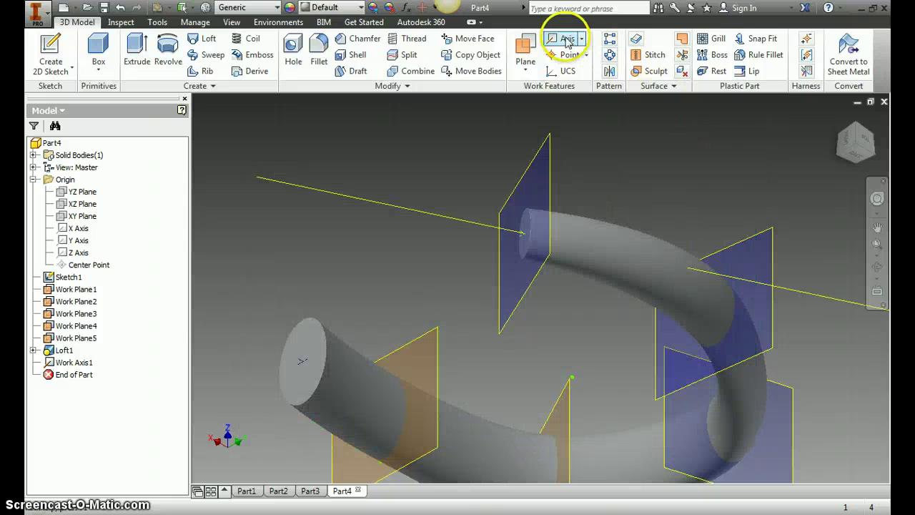
click(524, 236)
click(304, 362)
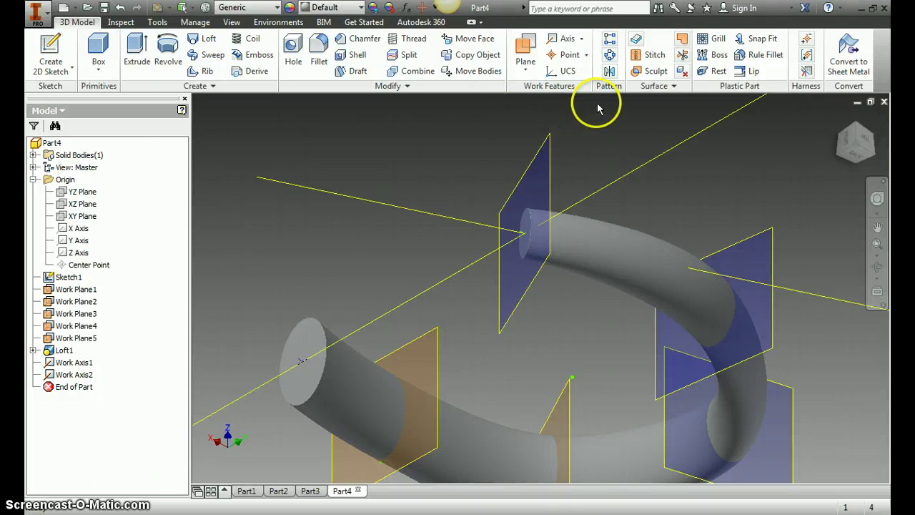
- Set up a circular pattern of the loft tube around the work axis
click(610, 62)
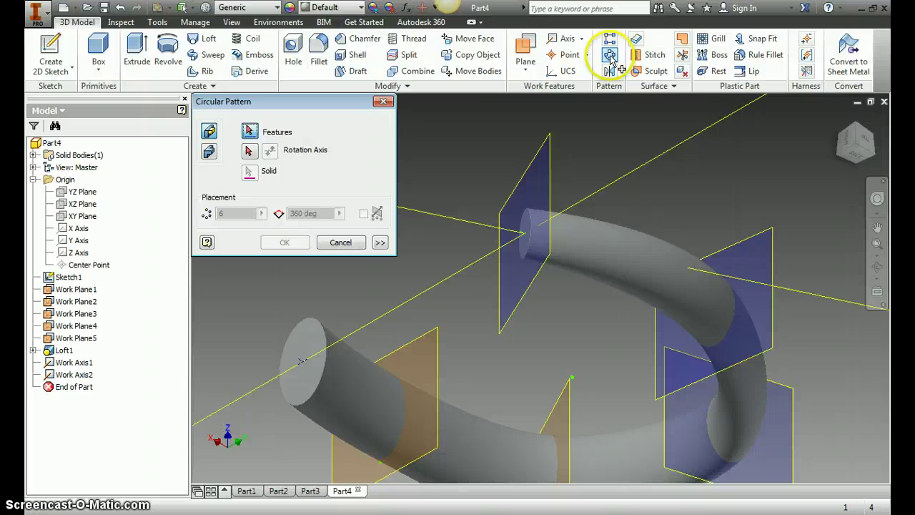
click(592, 242)
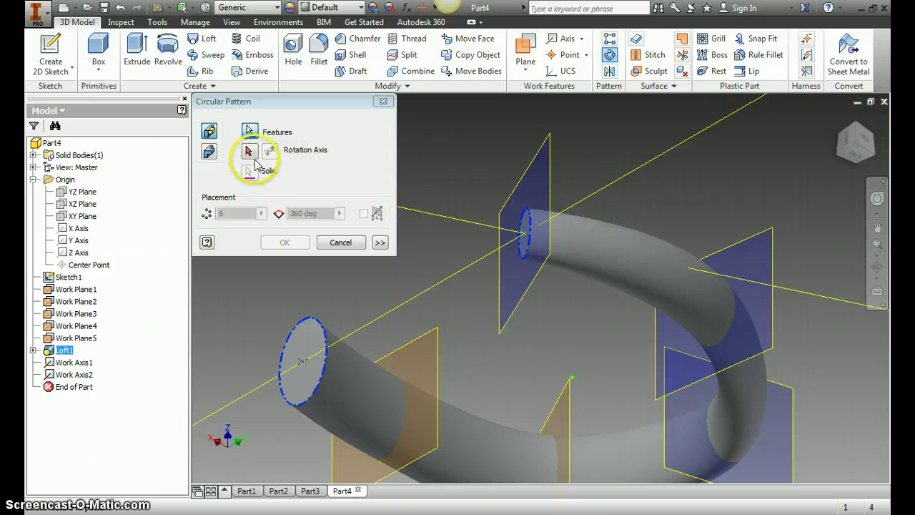
click(248, 153)
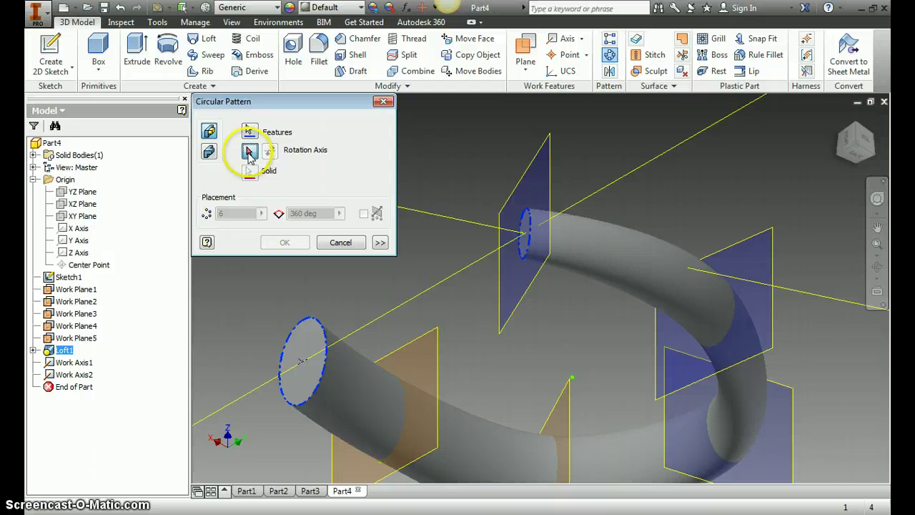
click(451, 281)
scroll(502, 262, down, 2)
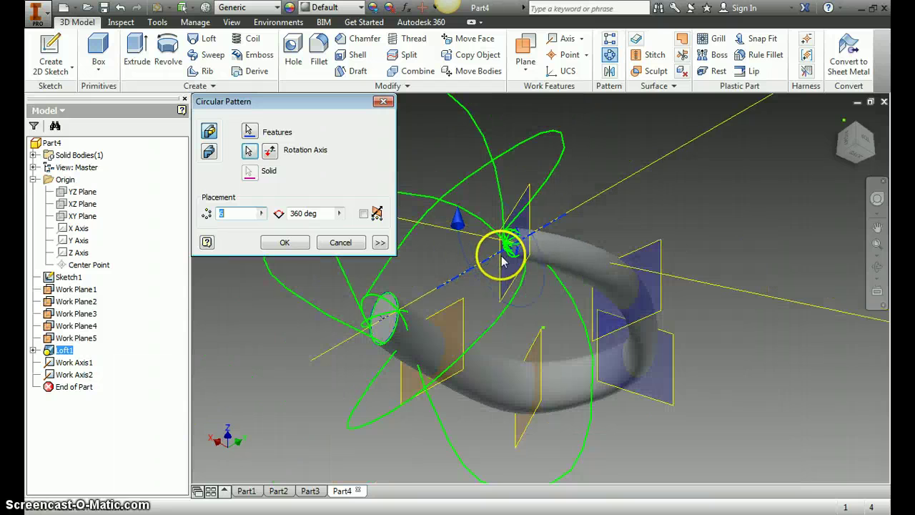
scroll(503, 262, down, 2)
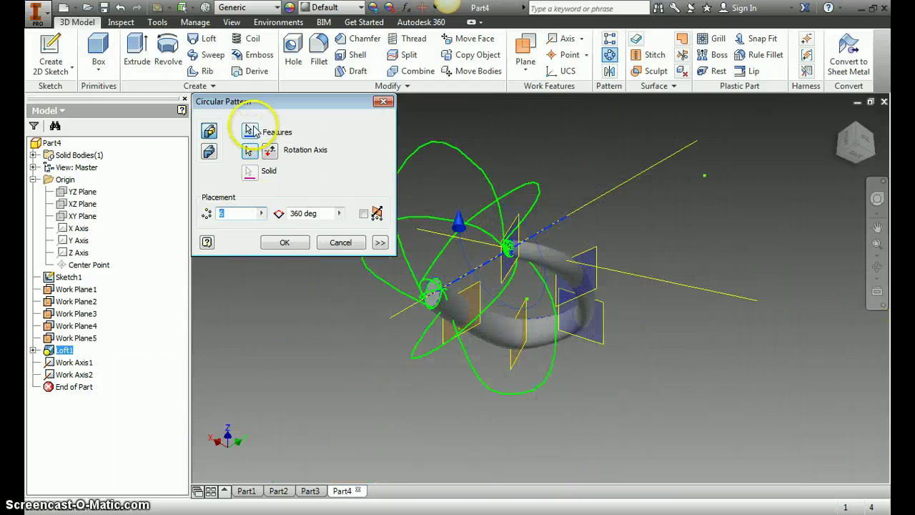
drag(272, 105, 215, 106)
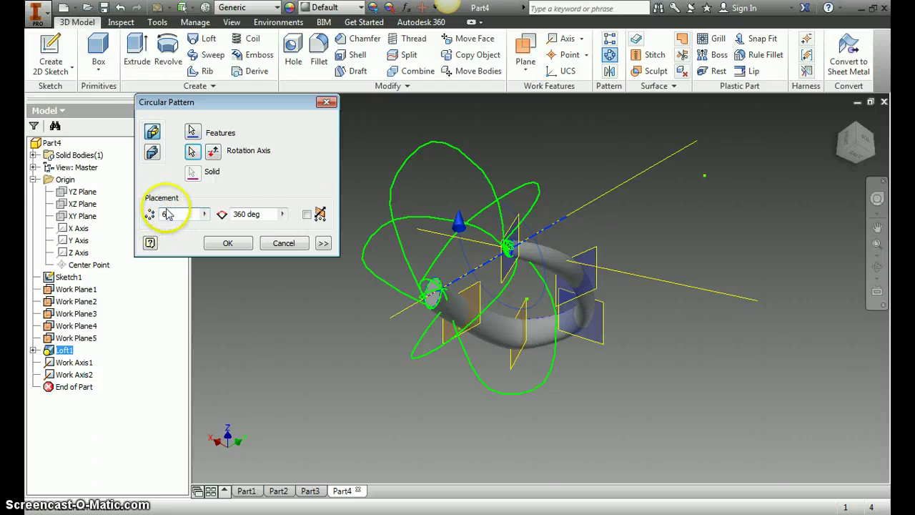
- Set the occurrence count to 18 over 360 degrees and confirm
key(Return)
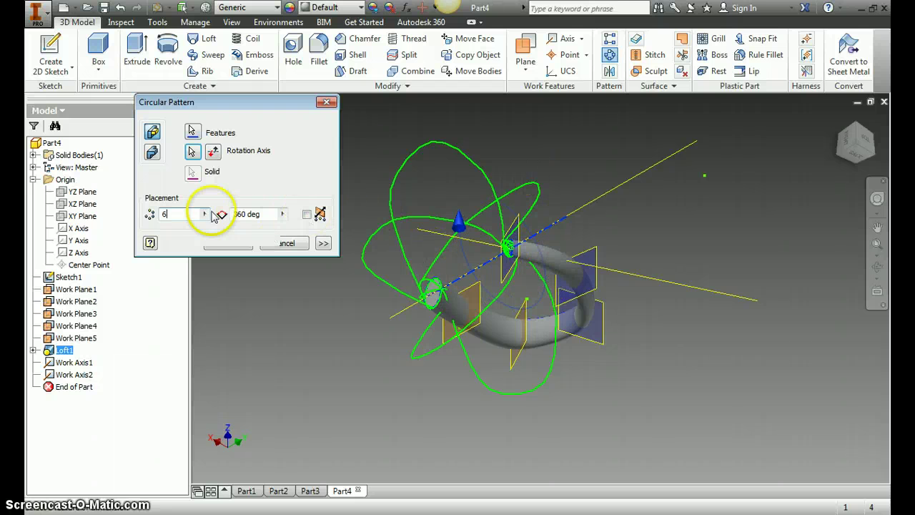
drag(179, 214, 137, 216)
text(15)
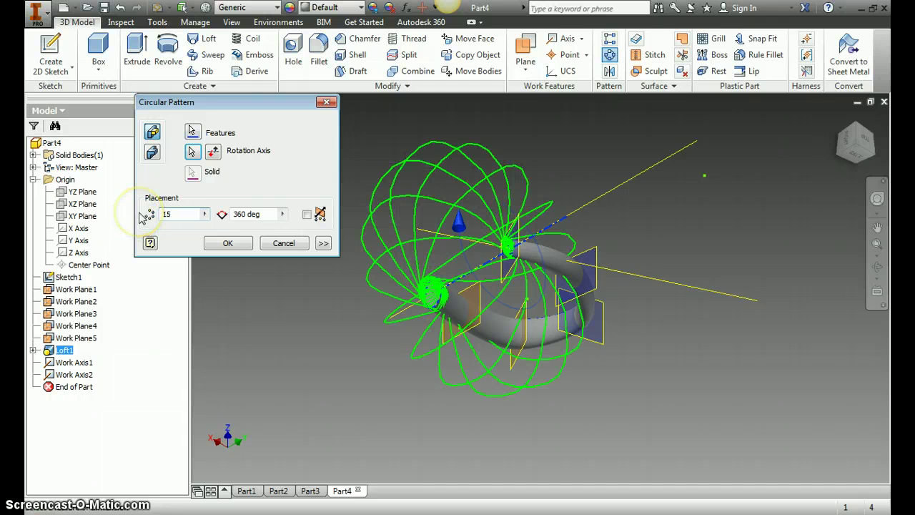
key(BackSpace)
key(BackSpace)
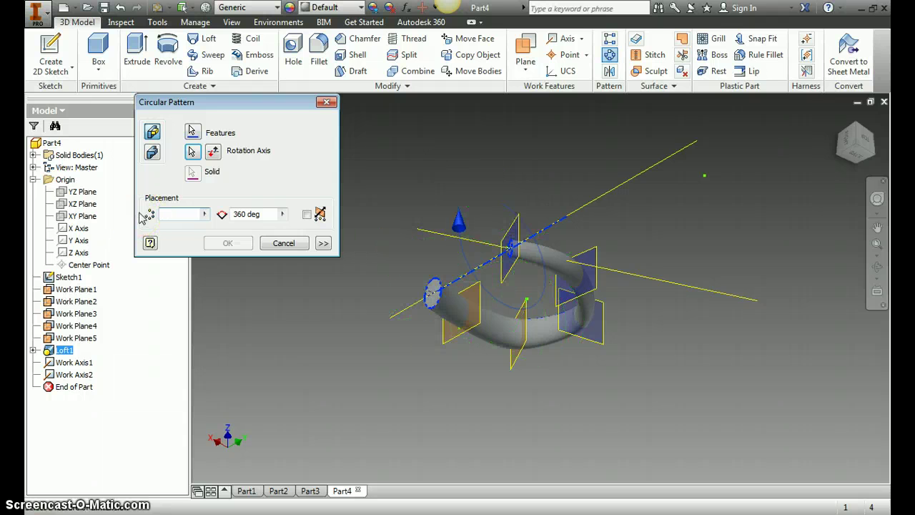
text(8)
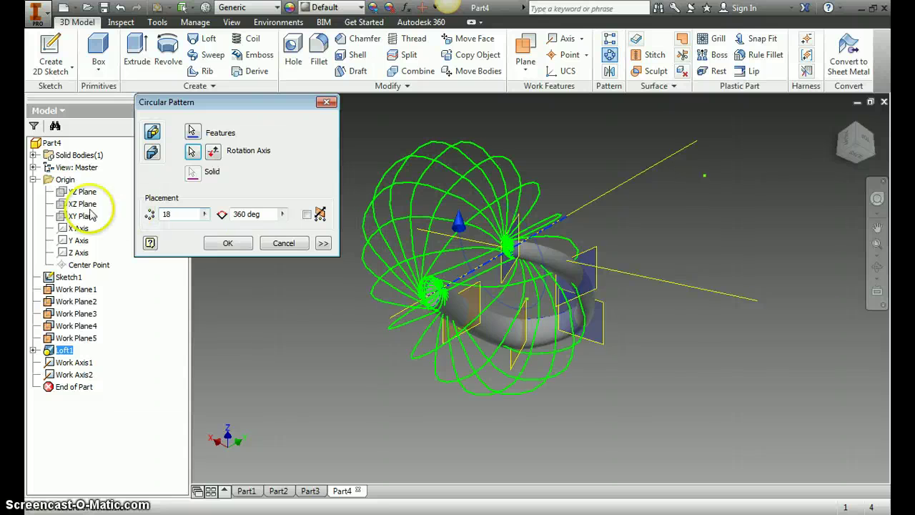
click(235, 245)
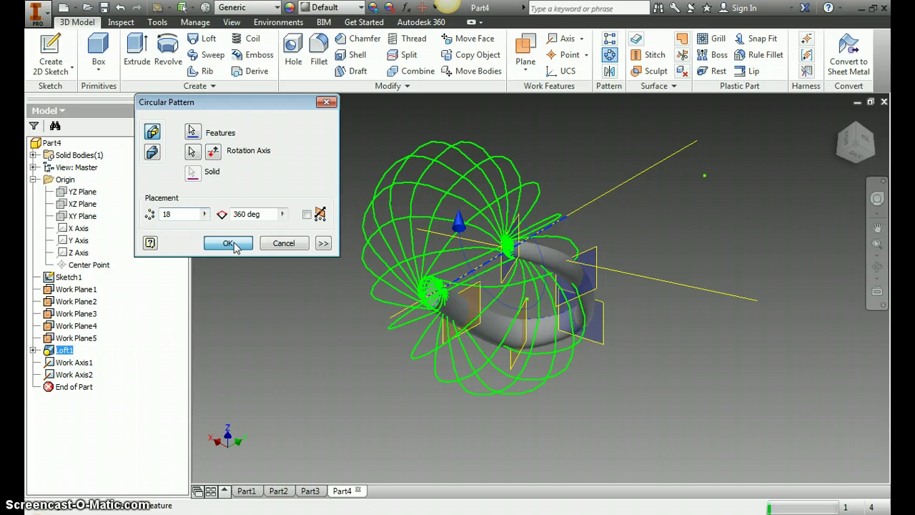
- Apply the 18-copy circular pattern and display the finished pumpkin in Part2
click(233, 244)
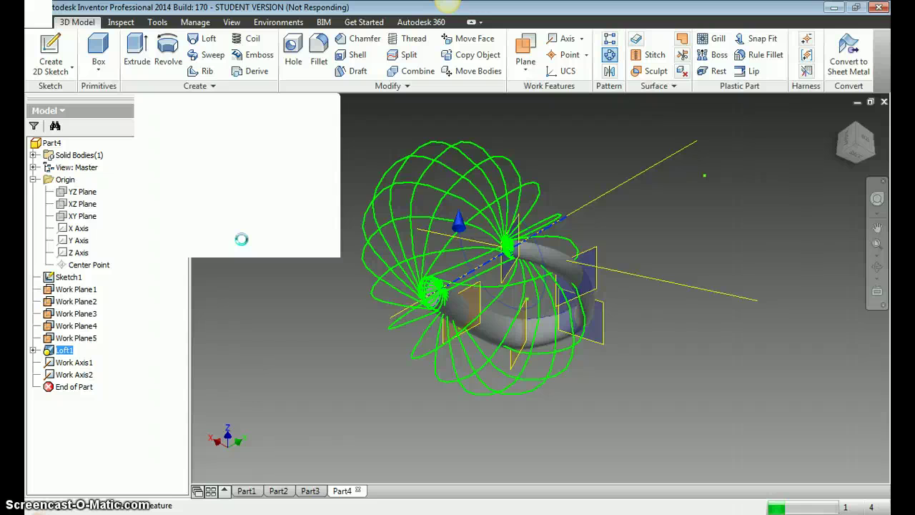
click(241, 239)
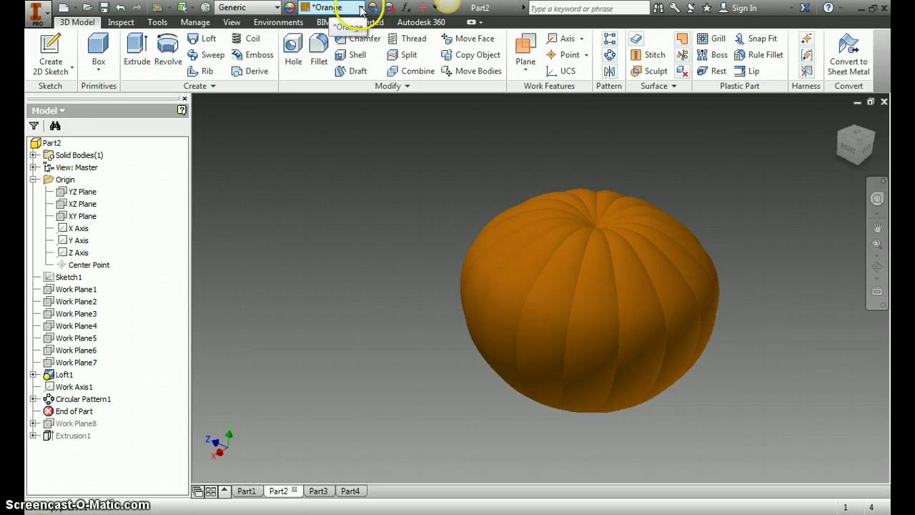
- Create Work Plane9 offset 0.750 in from the YZ Plane through the pumpkin
click(552, 329)
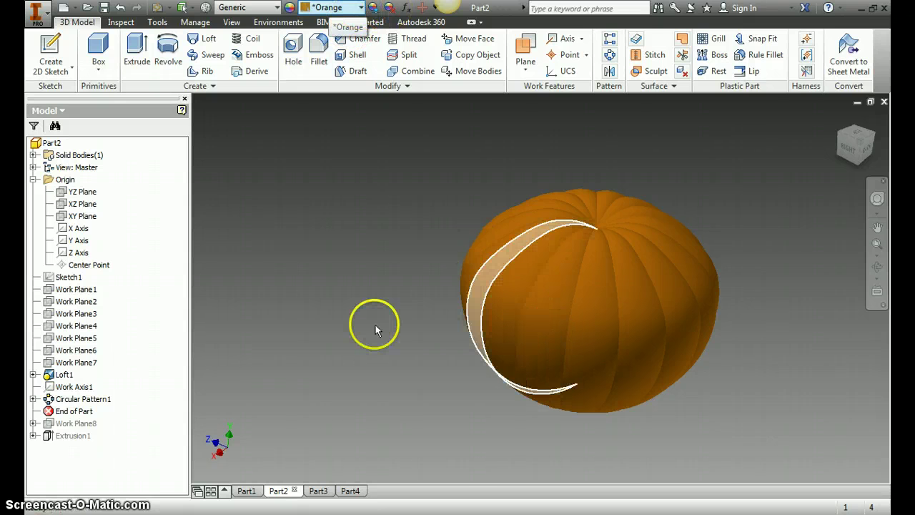
click(377, 325)
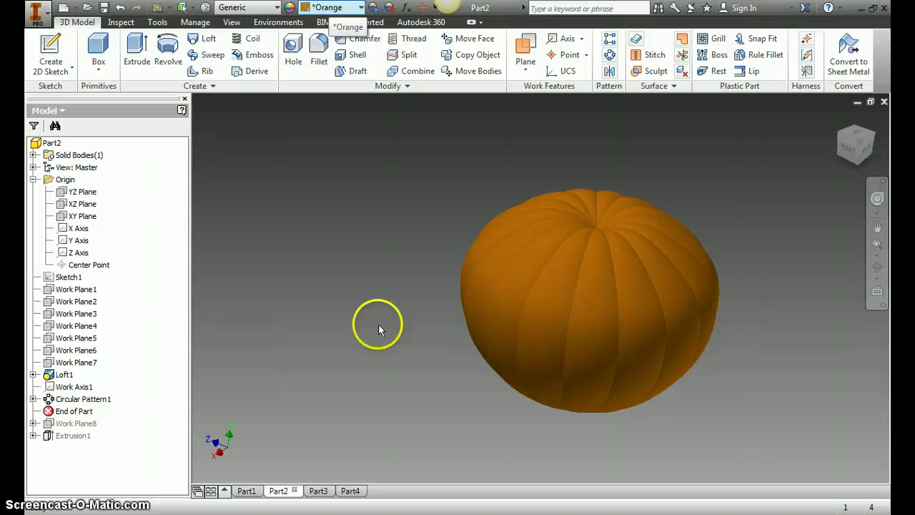
click(526, 50)
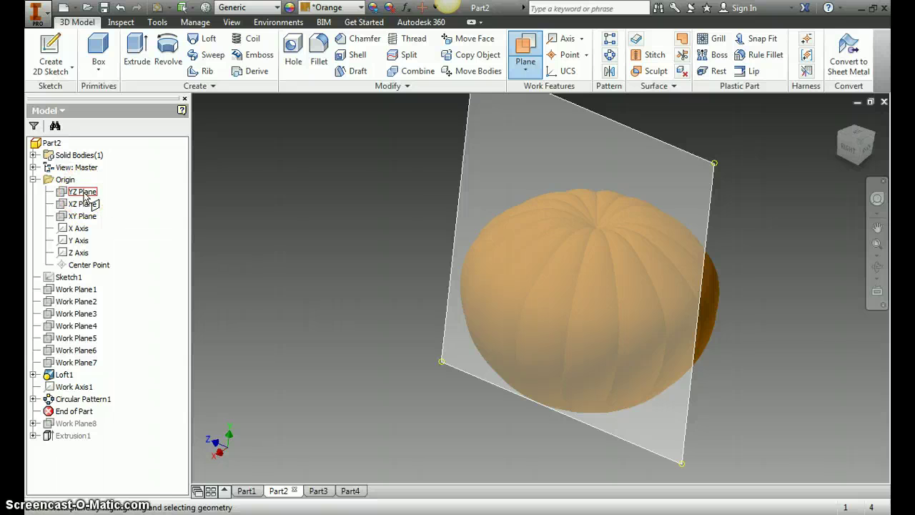
click(83, 193)
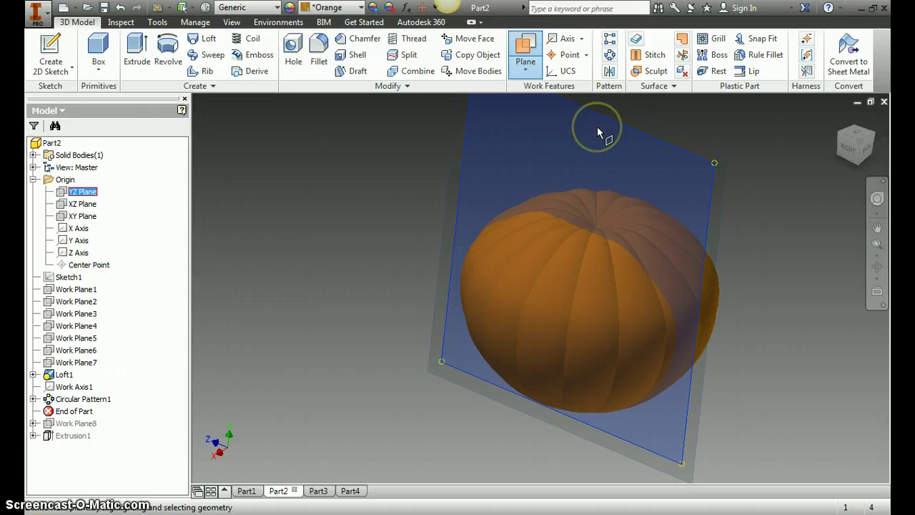
drag(597, 126, 529, 174)
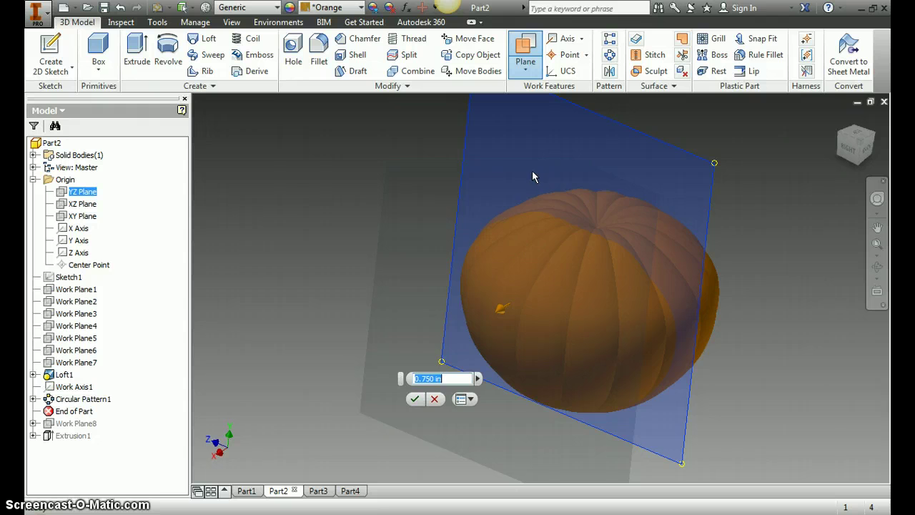
click(416, 399)
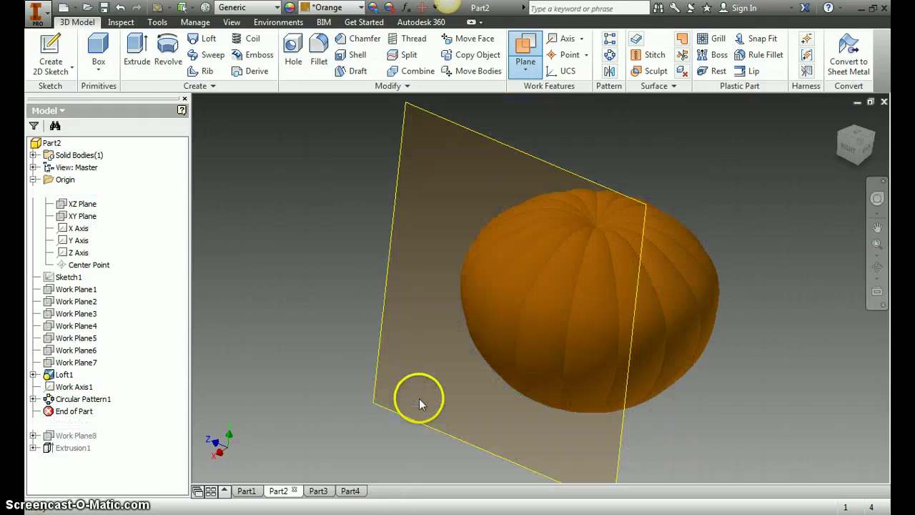
- Roll the end-of-part marker below Work Plane8
click(51, 50)
key(Escape)
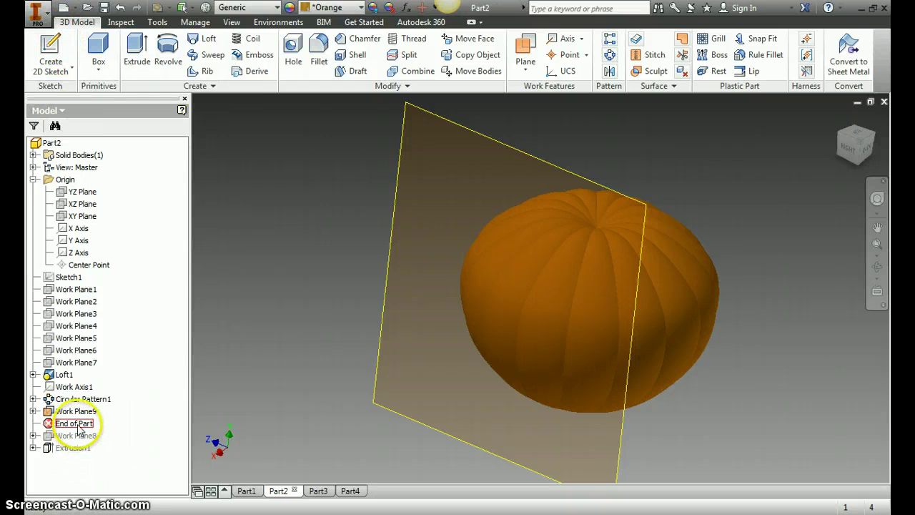
drag(78, 430, 79, 438)
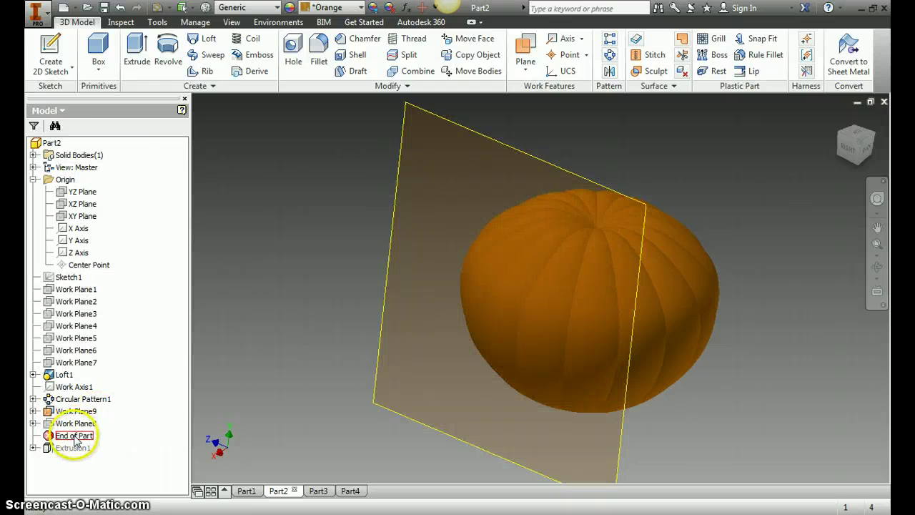
- Hide Work Plane9, show Work Plane8, and roll the end-of-part marker below Extrusion1
right_click(71, 411)
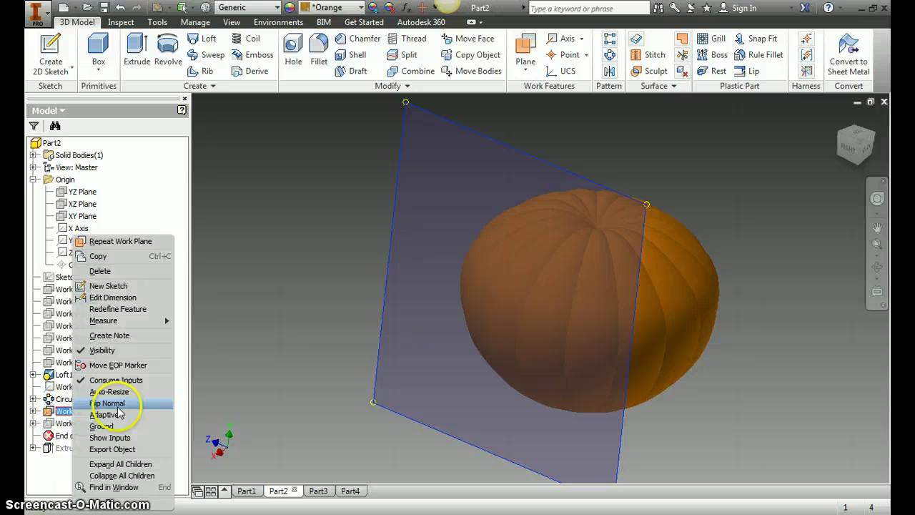
click(118, 350)
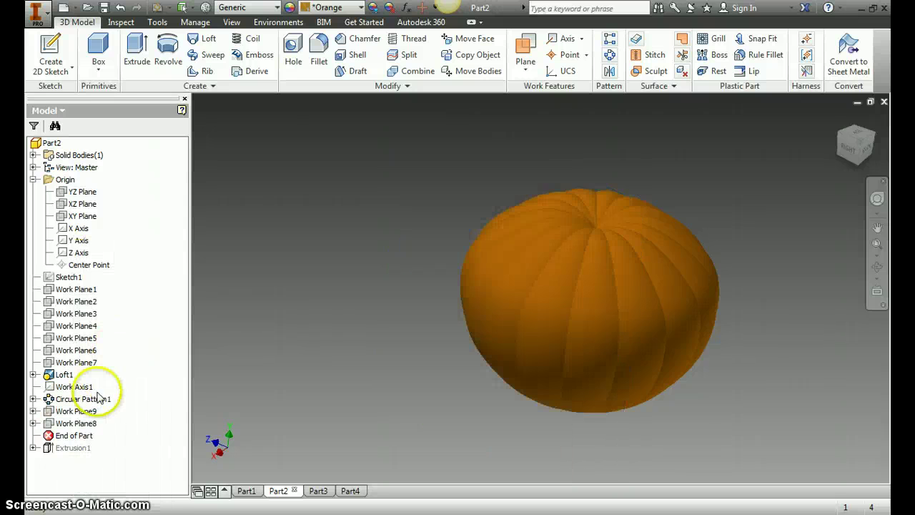
right_click(79, 424)
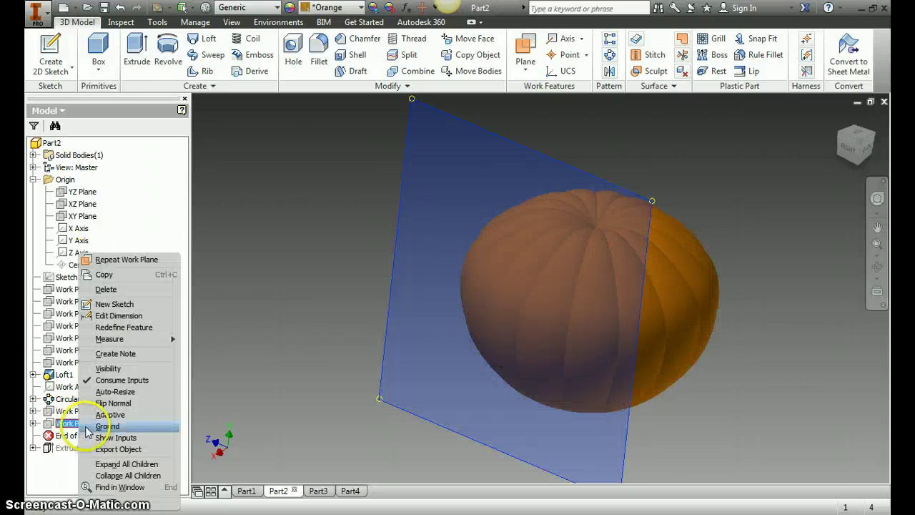
click(123, 374)
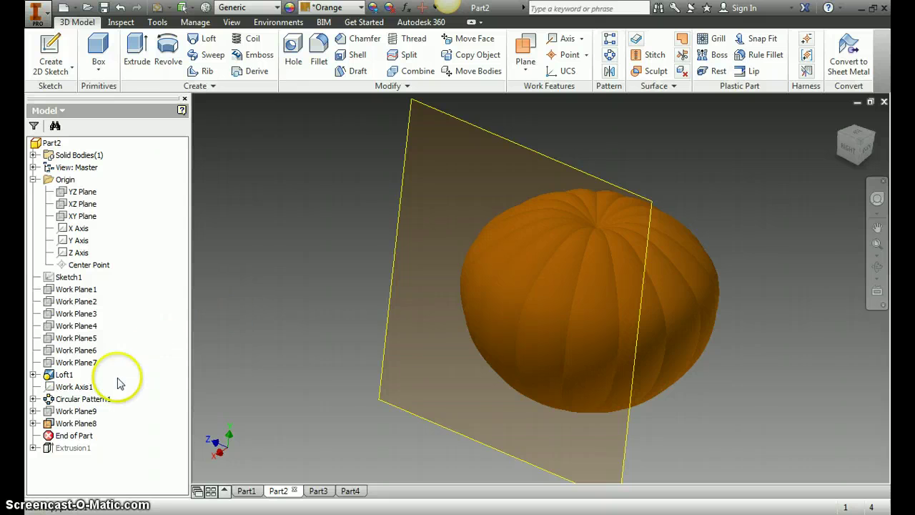
drag(71, 439, 72, 449)
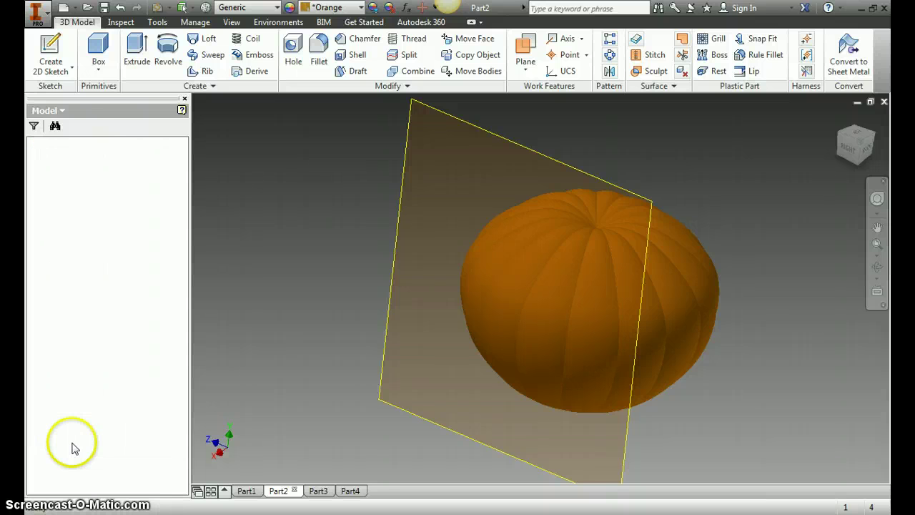
- Rebuild so the jack-o'-lantern face cut appears, then edit Extrusion1 with its 1 in distance
click(361, 325)
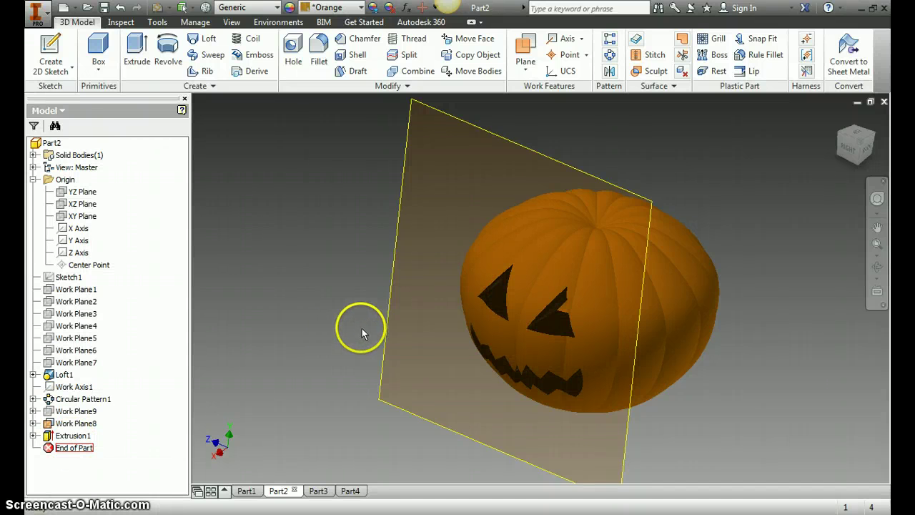
key(F4)
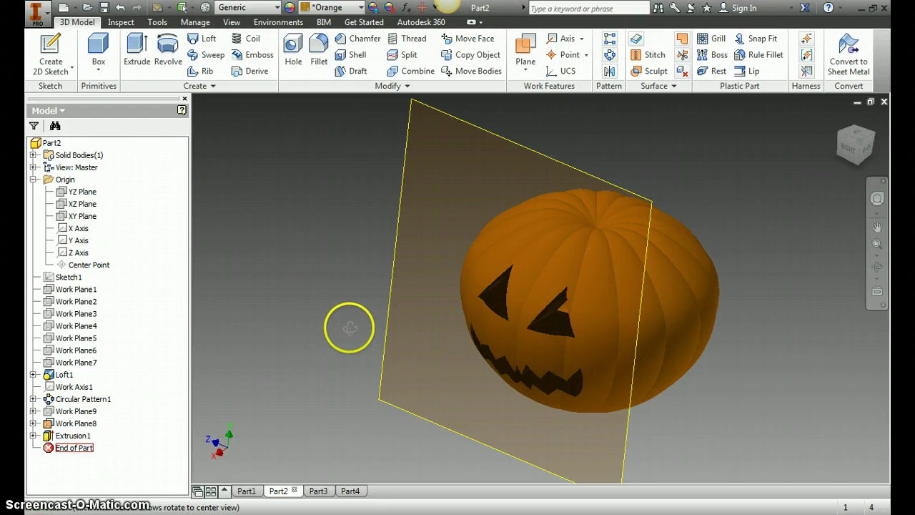
key(Escape)
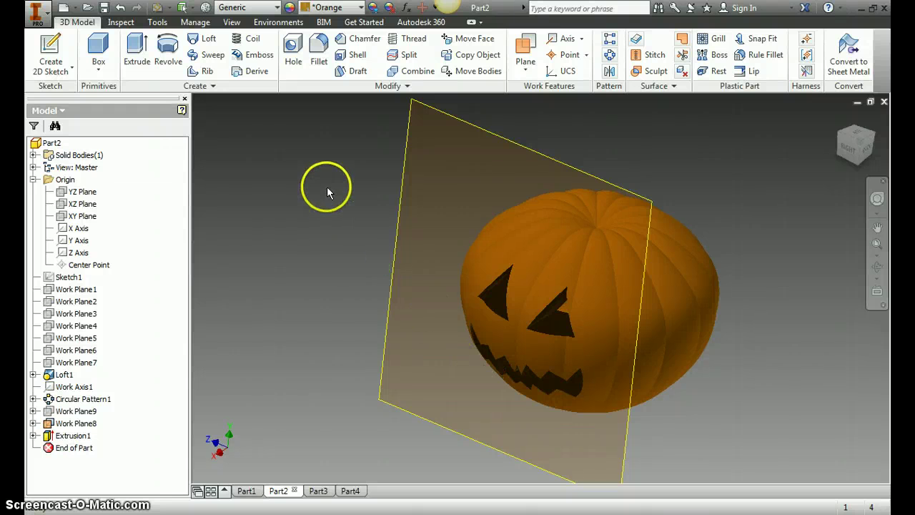
double_click(72, 435)
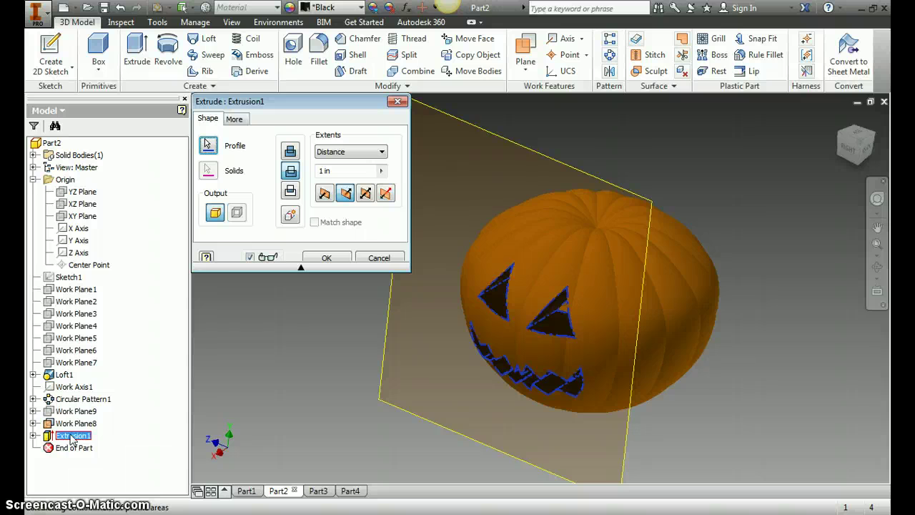
- Preview a different operation for Extrusion1, then cancel so the carved face cut stays unchanged
click(290, 151)
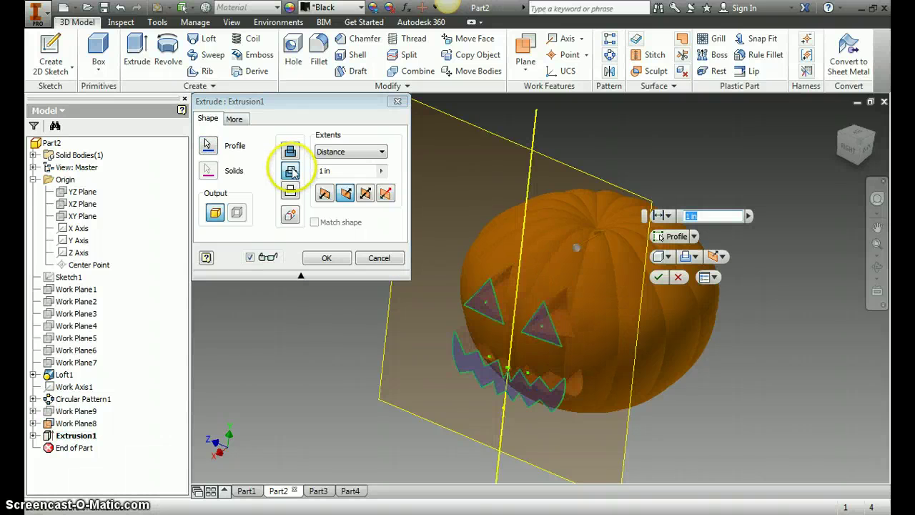
click(375, 258)
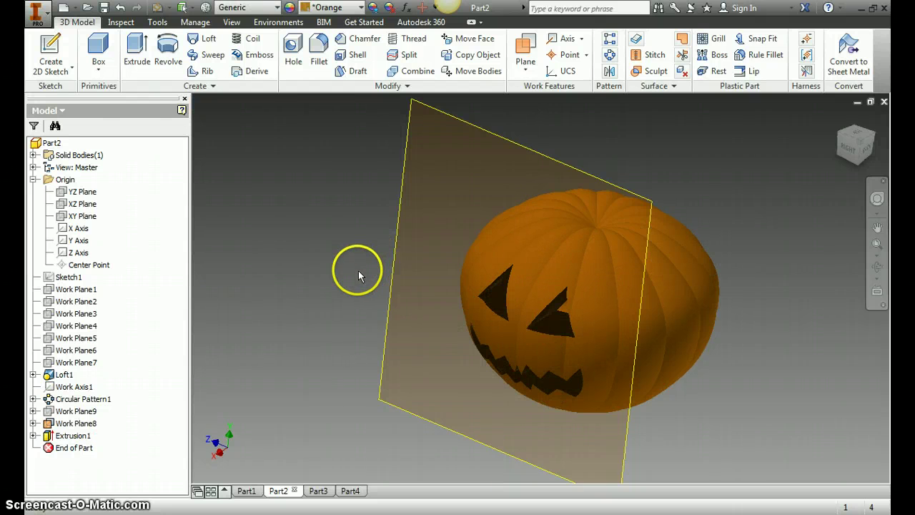
click(309, 276)
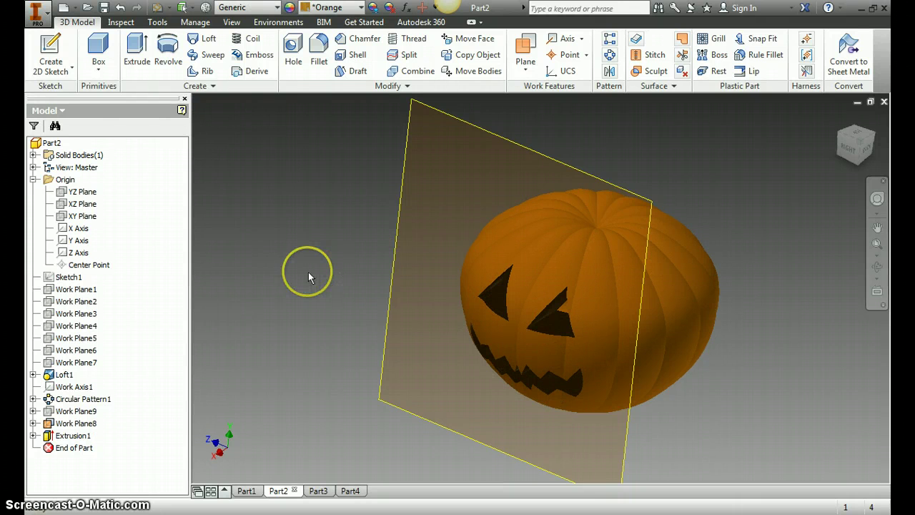
click(302, 275)
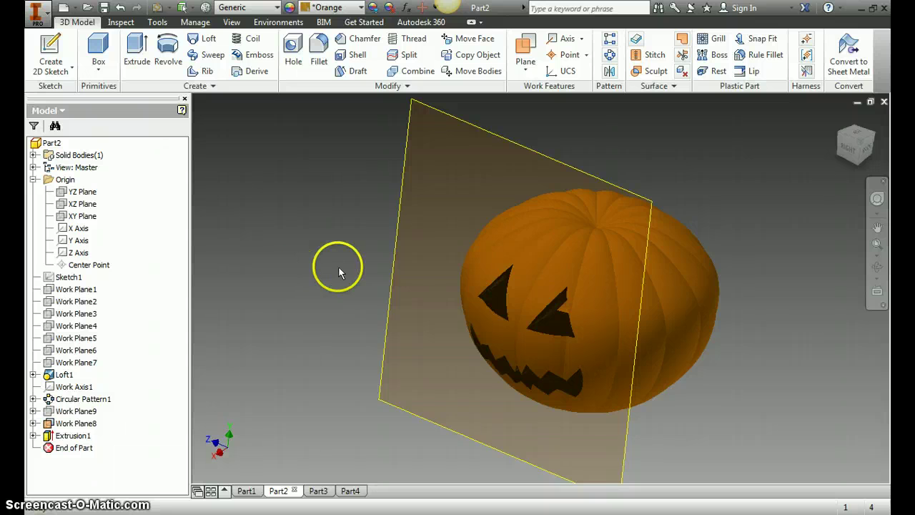